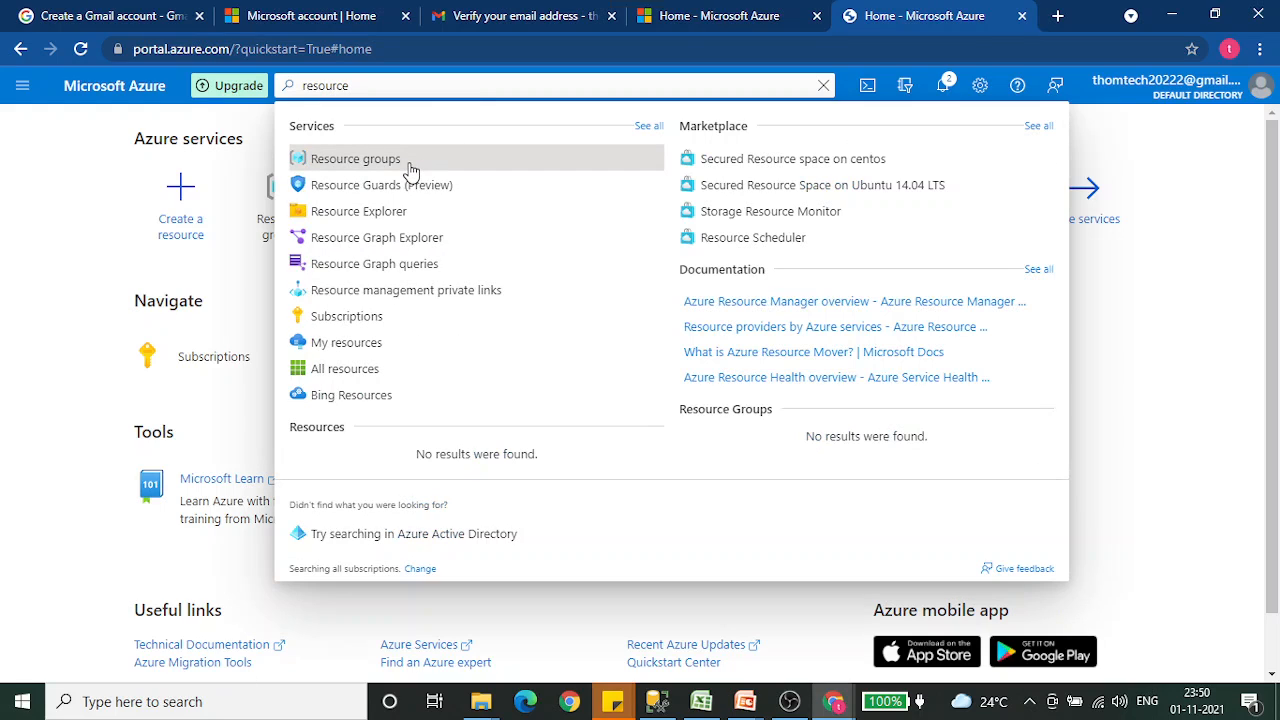
- Open the Resource groups service and start creating a new resource group
{"action": "left_click", "coordinate": [402, 162]}
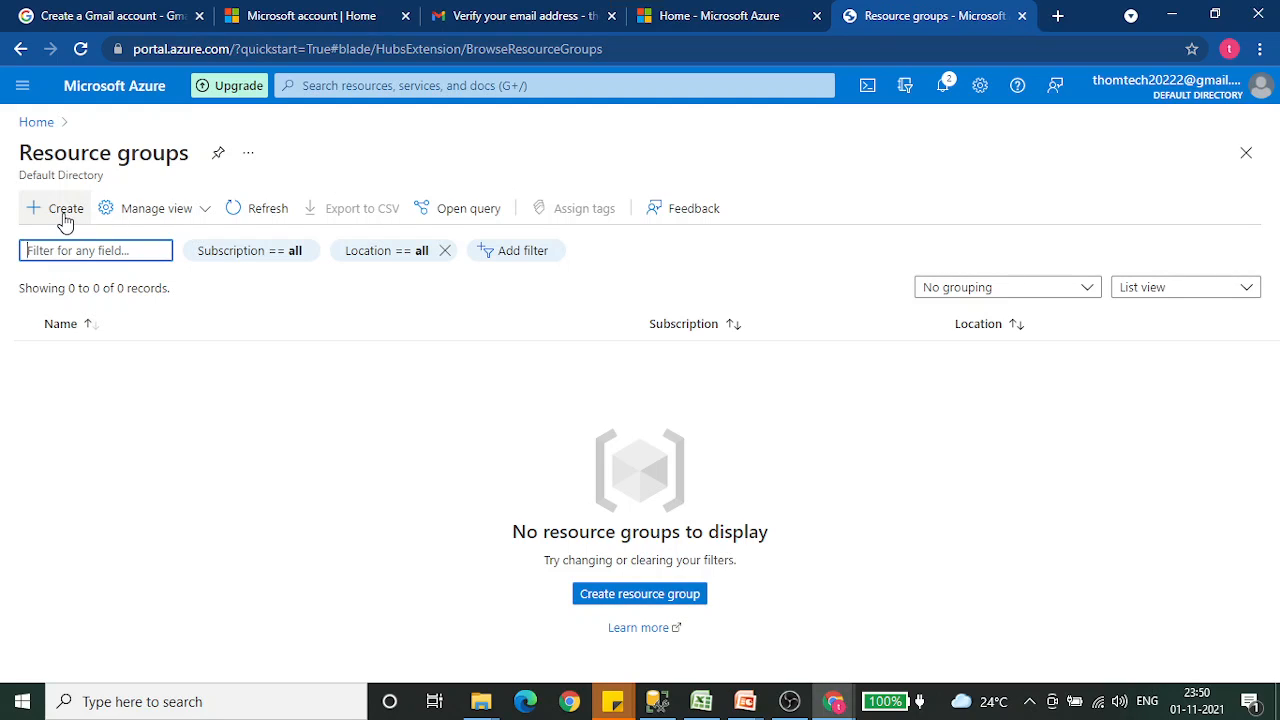
{"action": "left_click", "coordinate": [623, 597]}
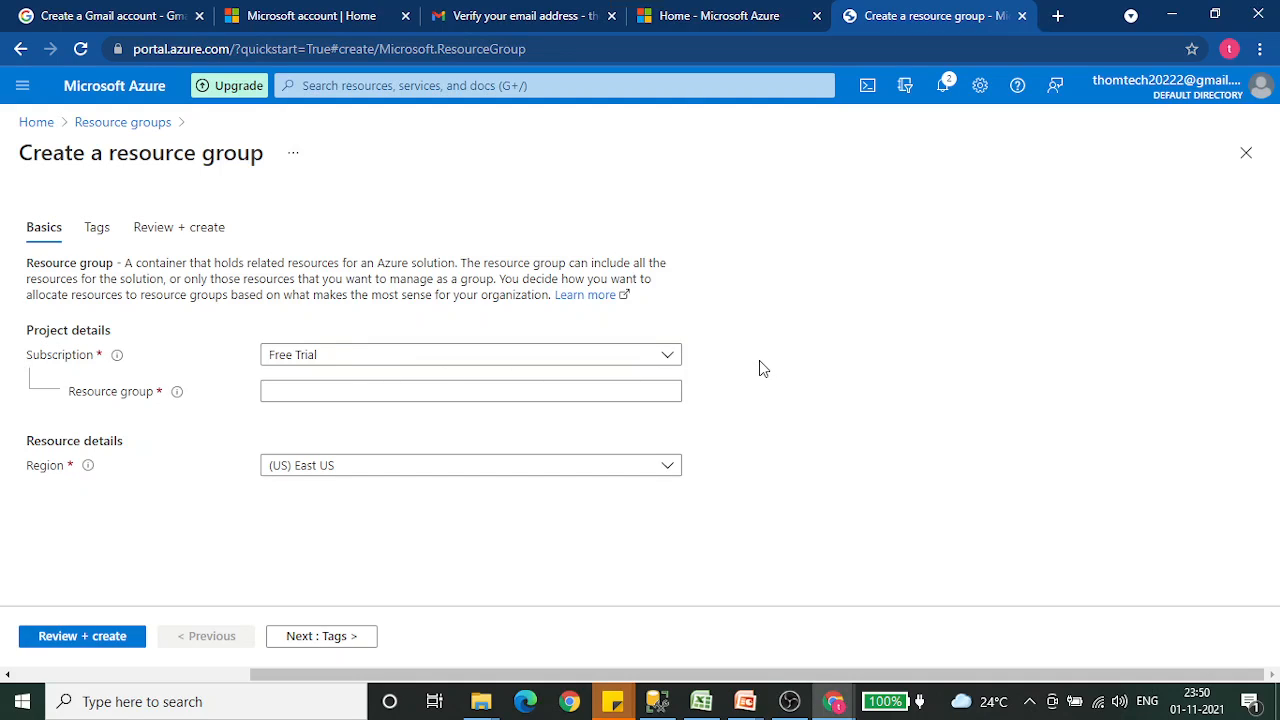
- Switch to the ThomTech ADF tutorials workbook in Excel and move C1:H2 one column over so the block starts at D1
{"action": "left_click", "coordinate": [703, 703]}
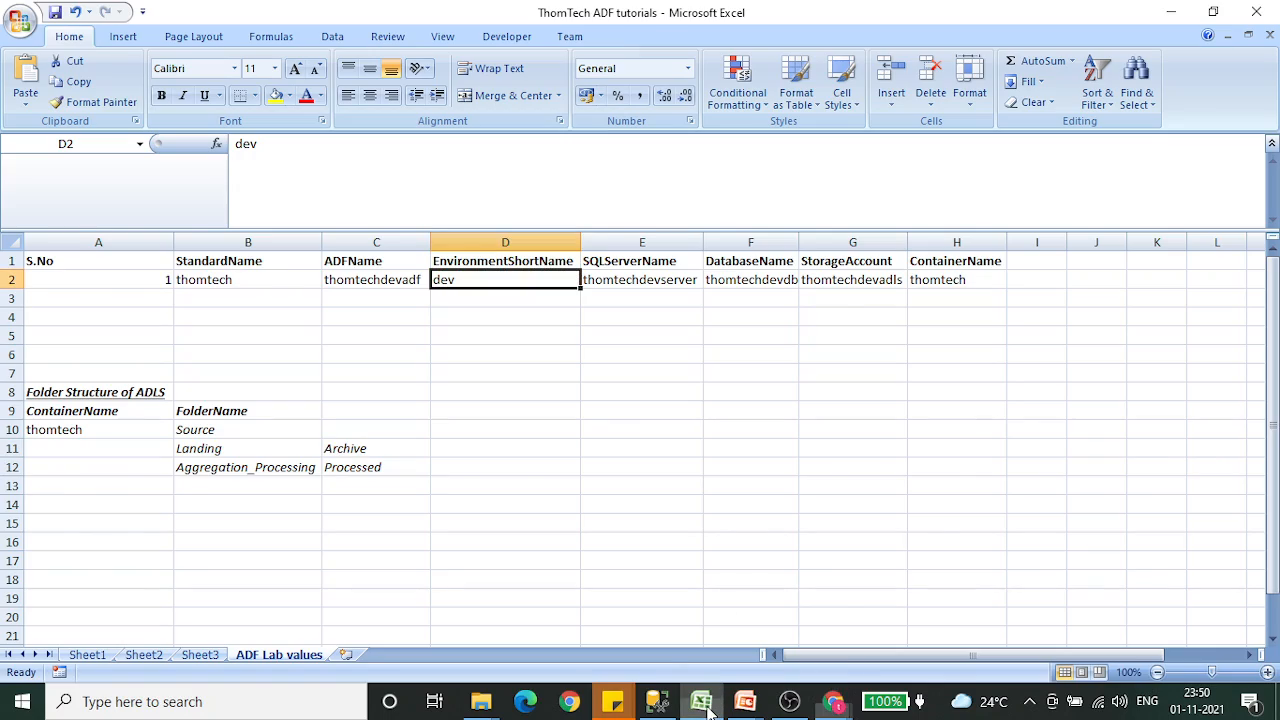
{"action": "left_click", "coordinate": [390, 280]}
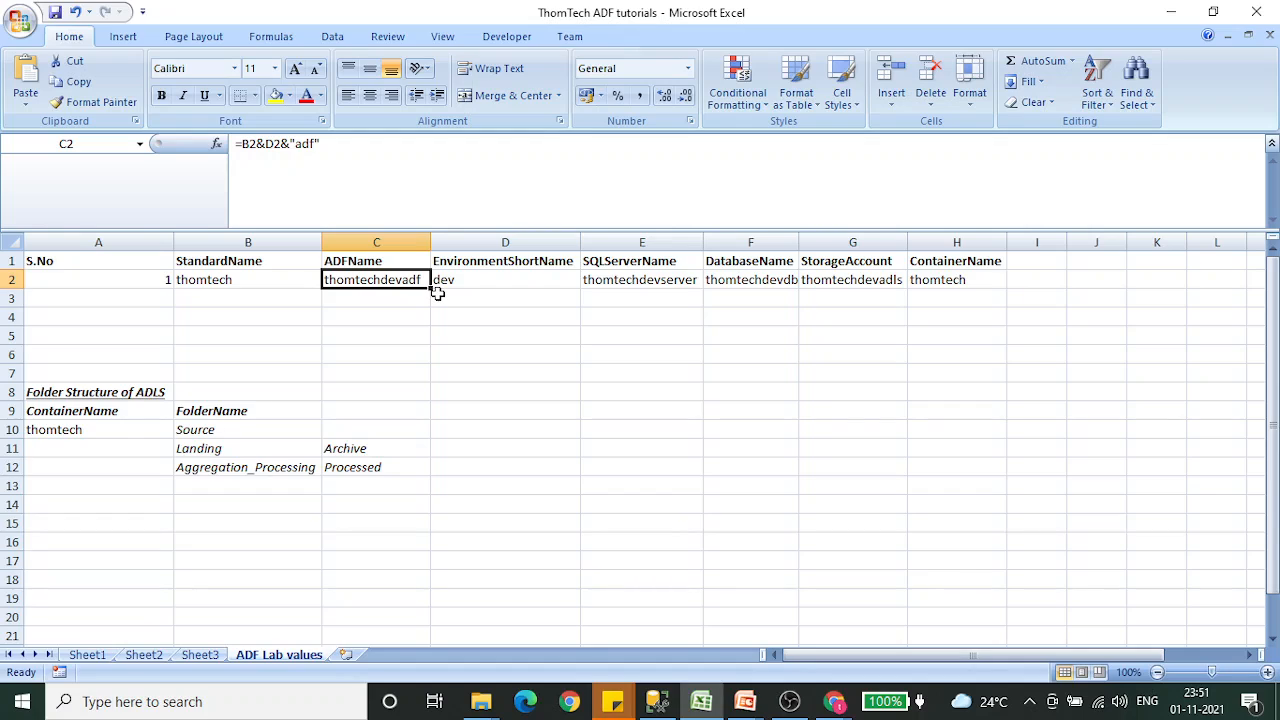
{"action": "key", "text": "Up"}
{"action": "key", "text": "ctrl+shift+Right"}
{"action": "key", "text": "shift+Down"}
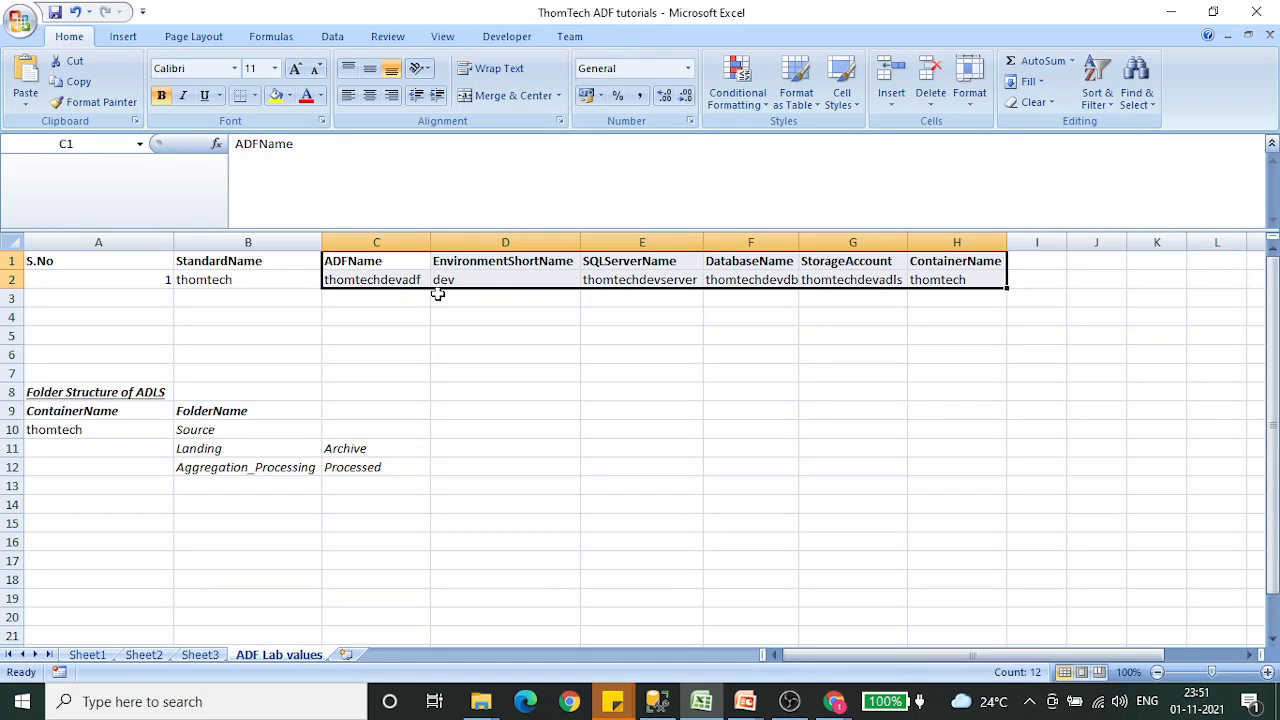
{"action": "key", "text": "ctrl+x"}
{"action": "key", "text": "Right"}
{"action": "key", "text": "Return"}
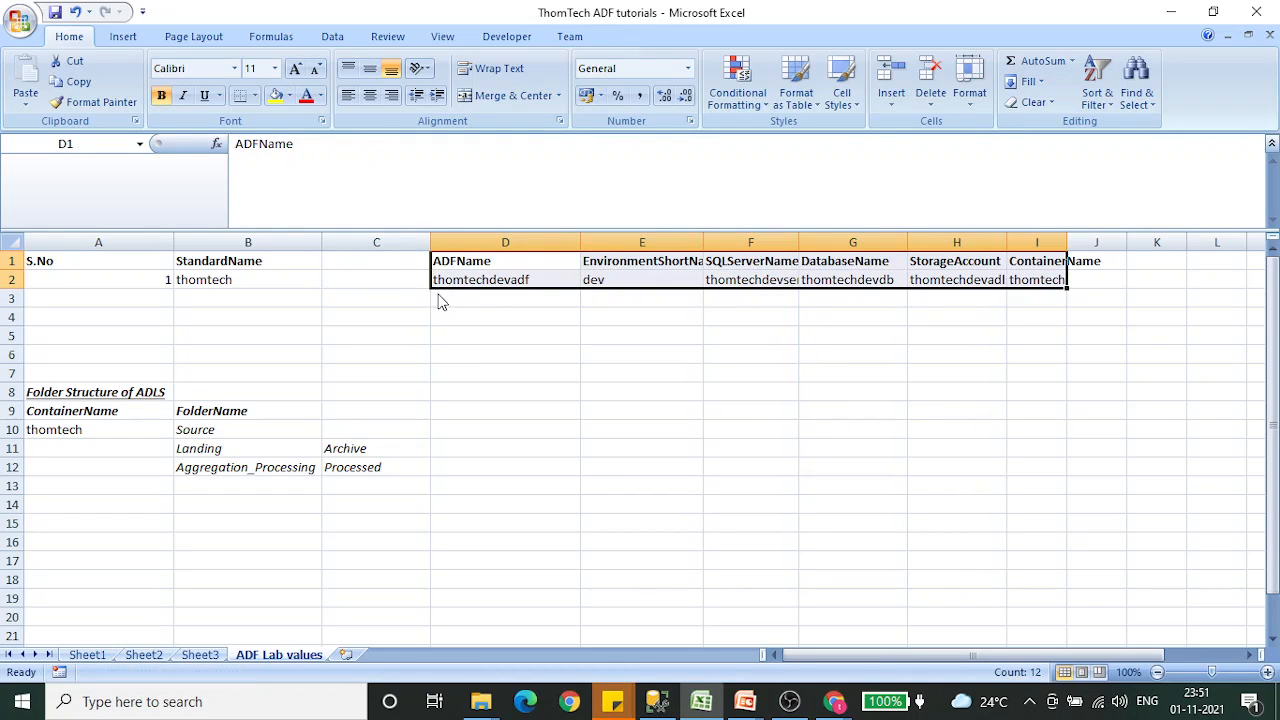
- Enter the heading Resourcegroup in C1 and make it bold
{"action": "key", "text": "Left"}
{"action": "type", "text": "Resource"}
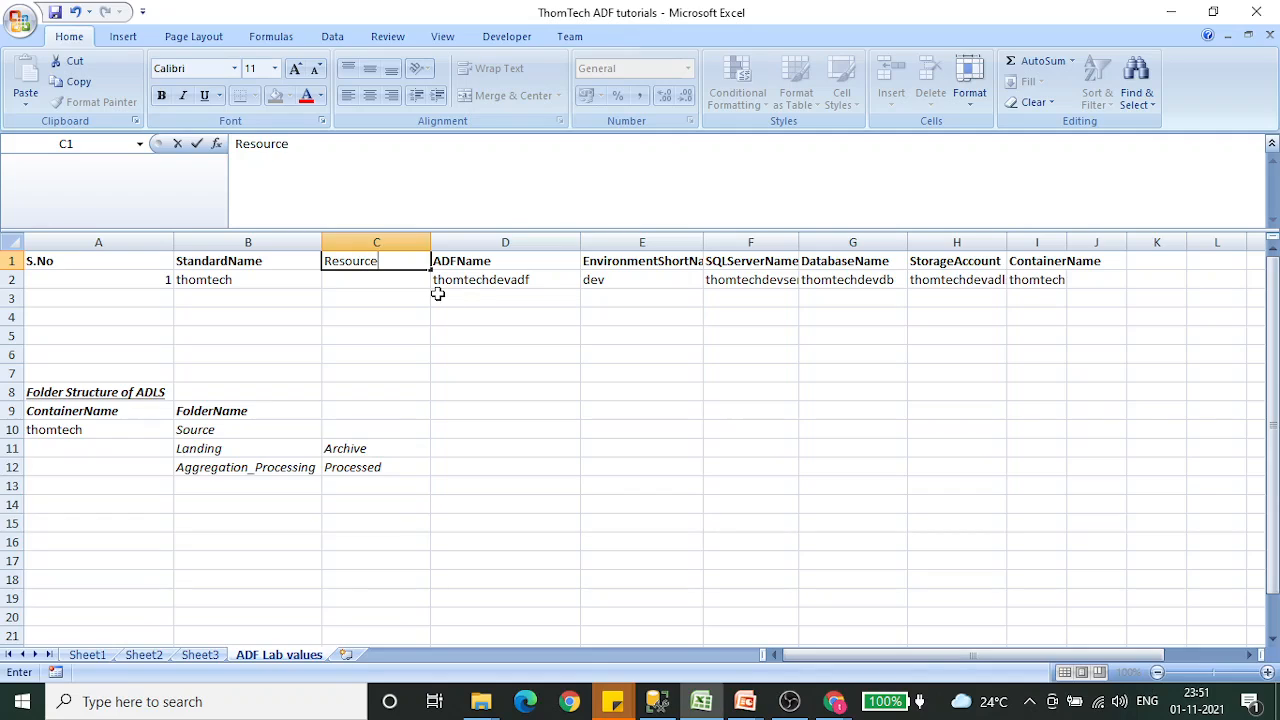
{"action": "type", "text": "group"}
{"action": "key", "text": "Return"}
{"action": "key", "text": "Right"}
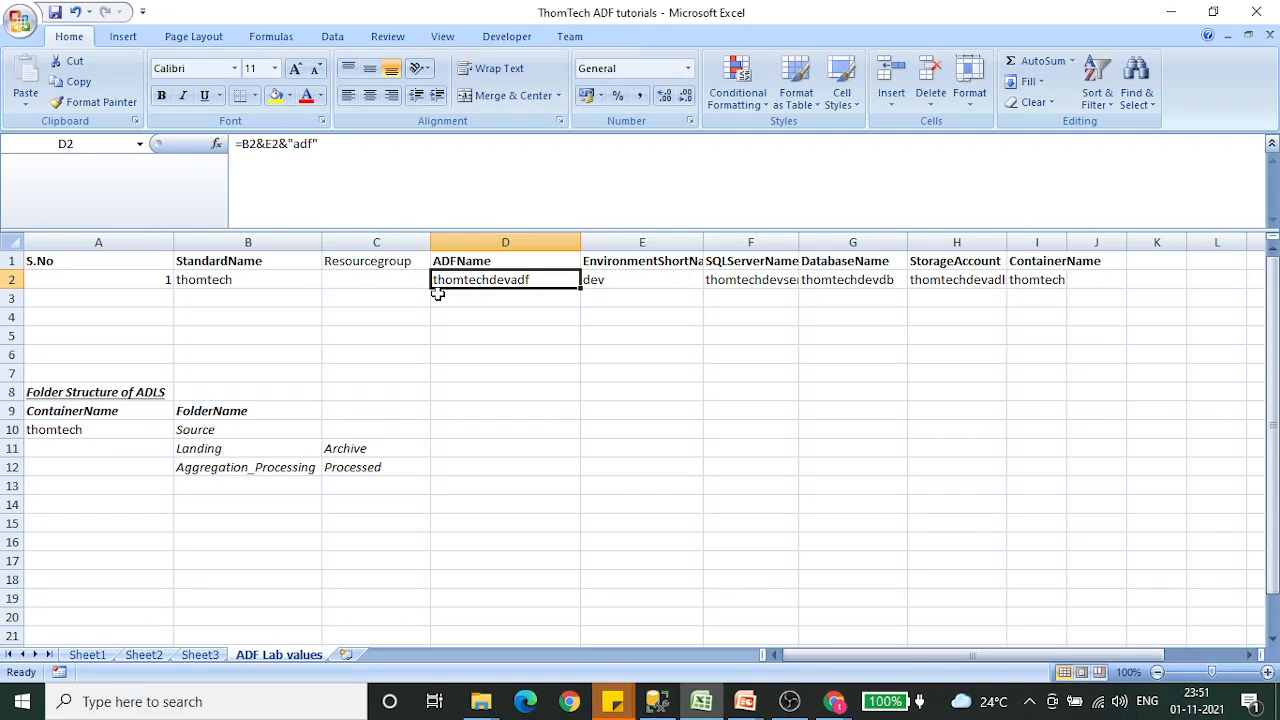
{"action": "key", "text": "Up"}
{"action": "key", "text": "Left"}
{"action": "key", "text": "ctrl+b"}
{"action": "key", "text": "Down"}
{"action": "type", "text": "0"}
{"action": "key", "text": "Right"}
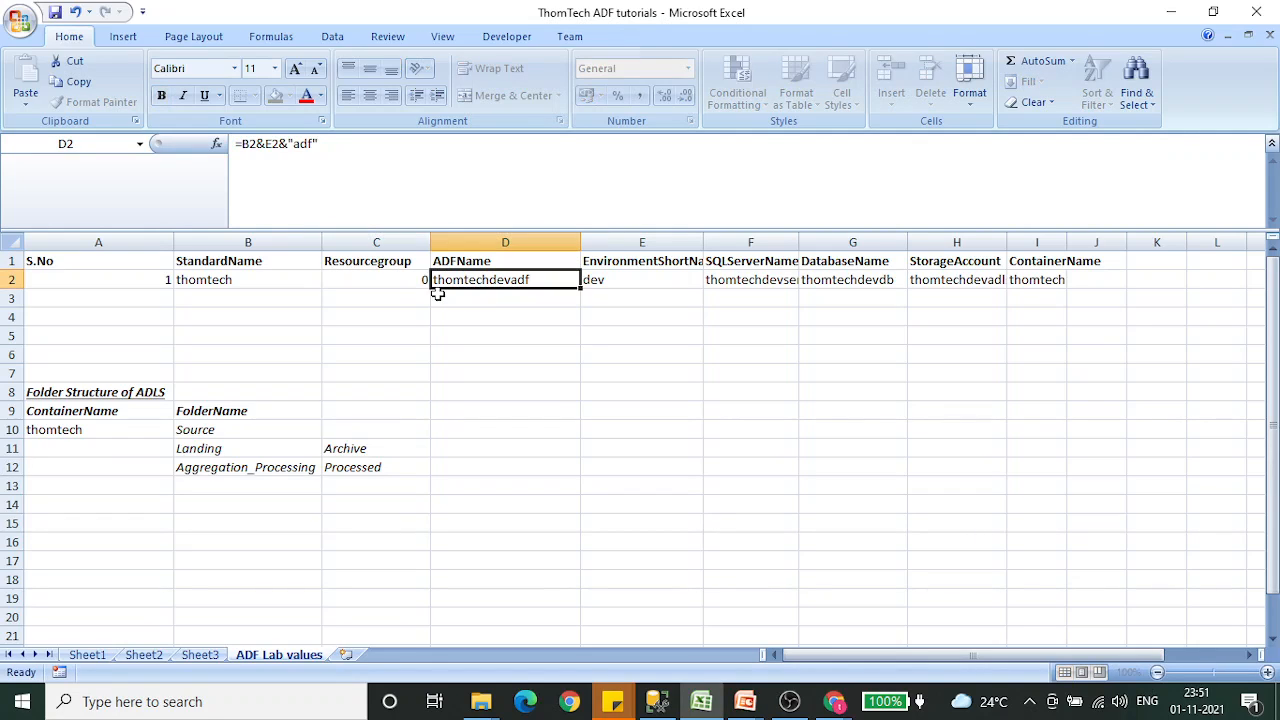
{"action": "left_click", "coordinate": [437, 294]}
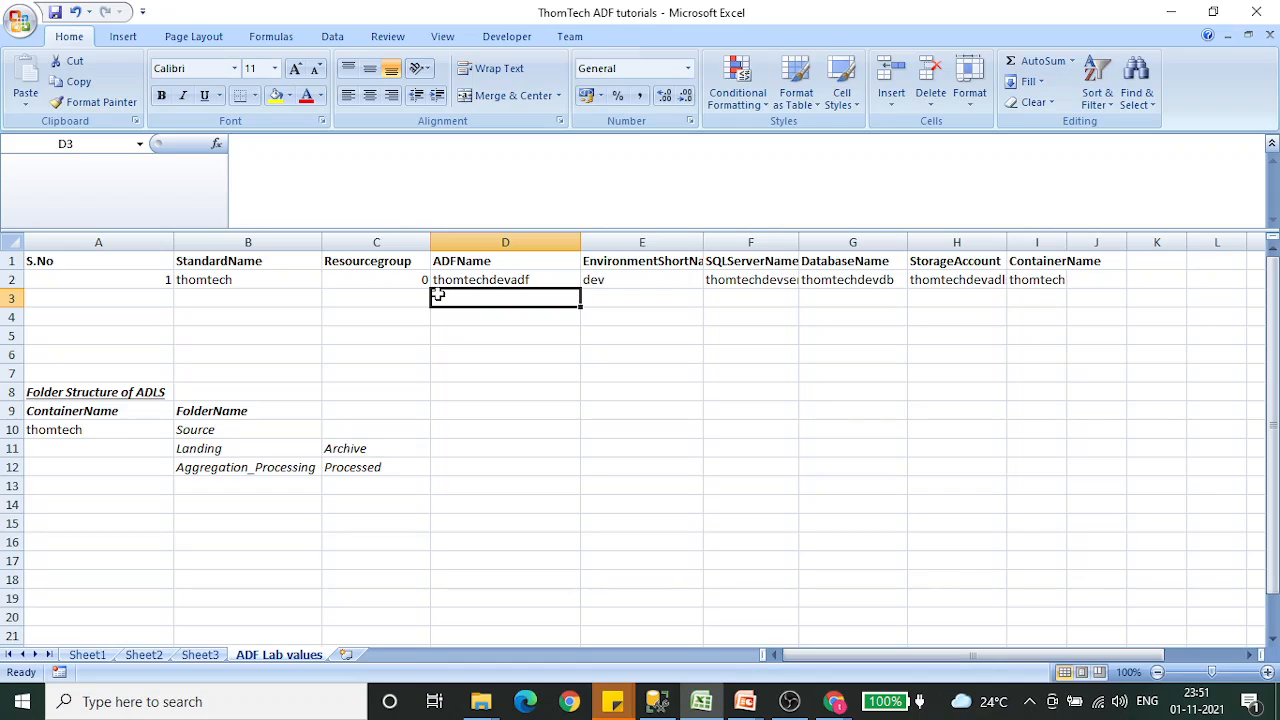
- Enter a formula in C2 that joins the standard name in B2 with "devrg"
{"action": "key", "text": "Left"}
{"action": "key", "text": "Up"}
{"action": "type", "text": "="}
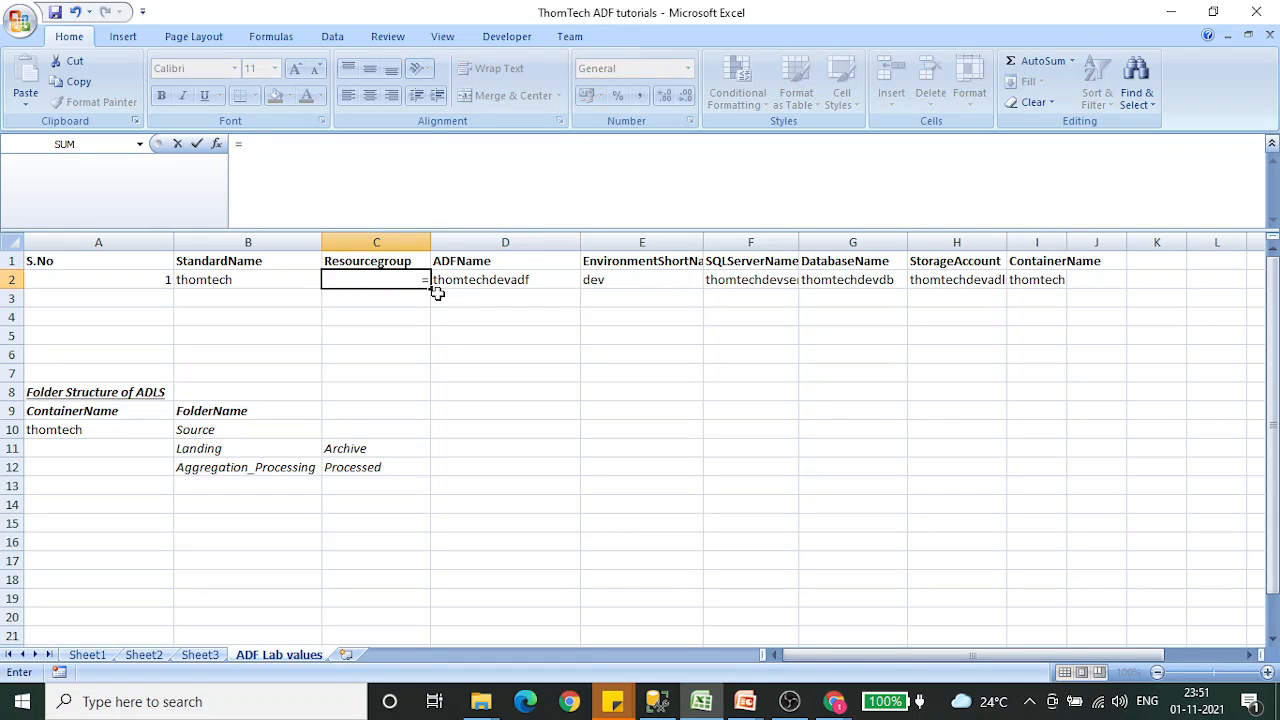
{"action": "key", "text": "Left"}
{"action": "type", "text": "&"}
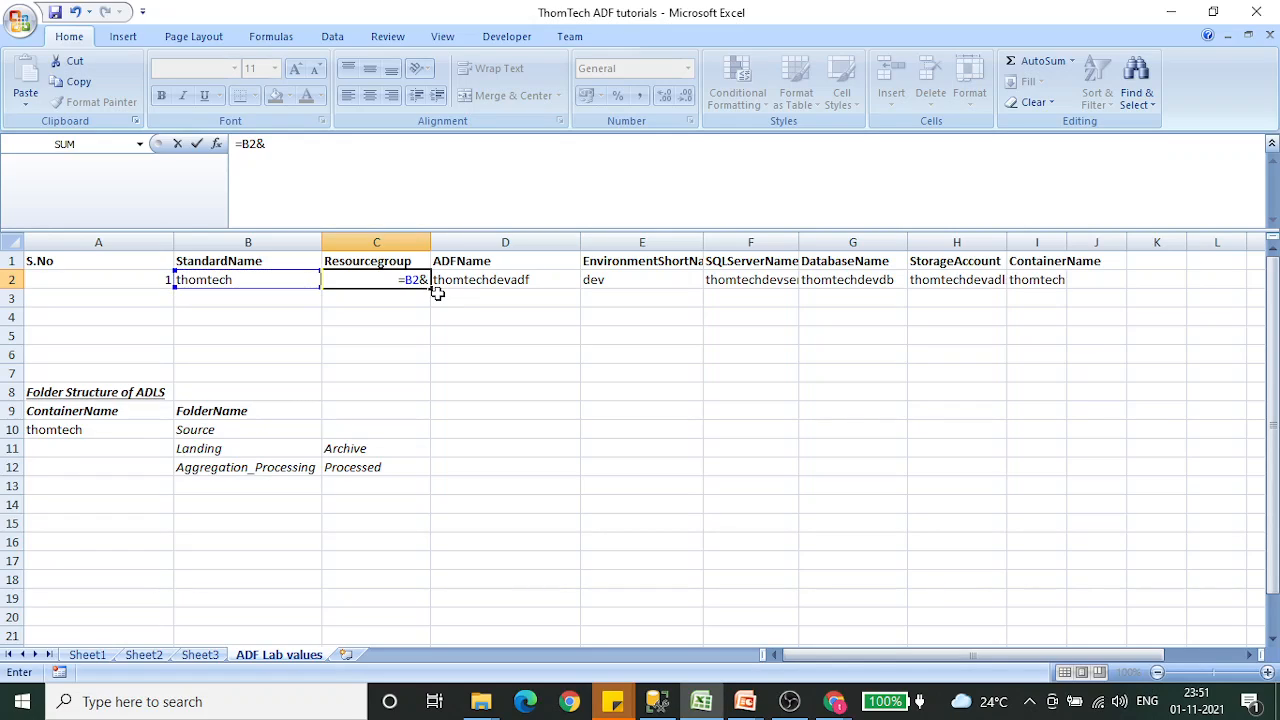
{"action": "type", "text": "\"devrg\""}
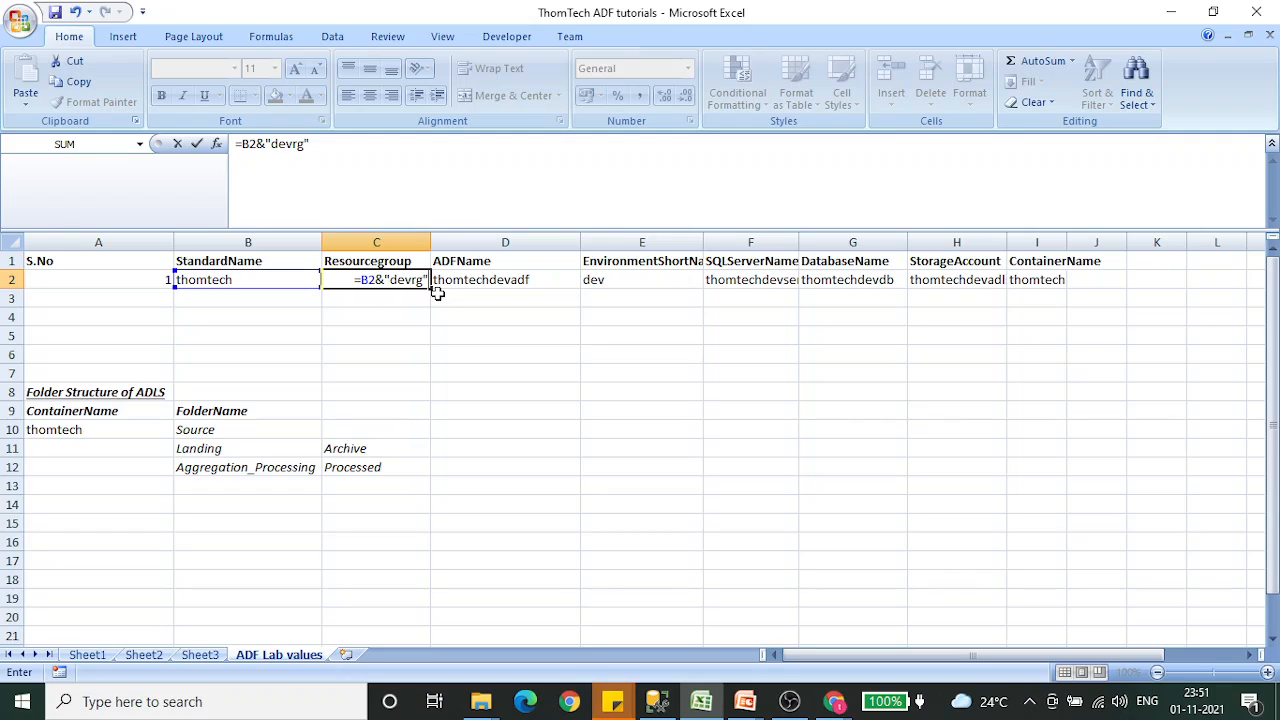
{"action": "key", "text": "Return"}
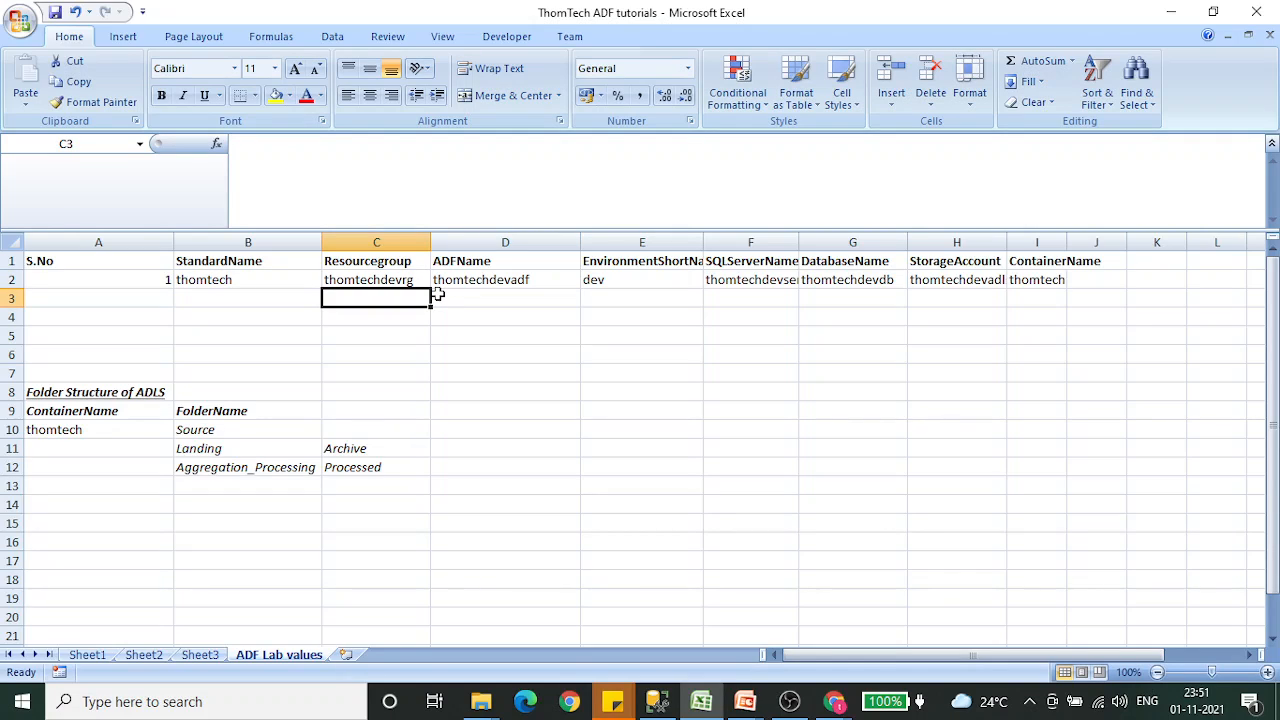
{"action": "key", "text": "Up"}
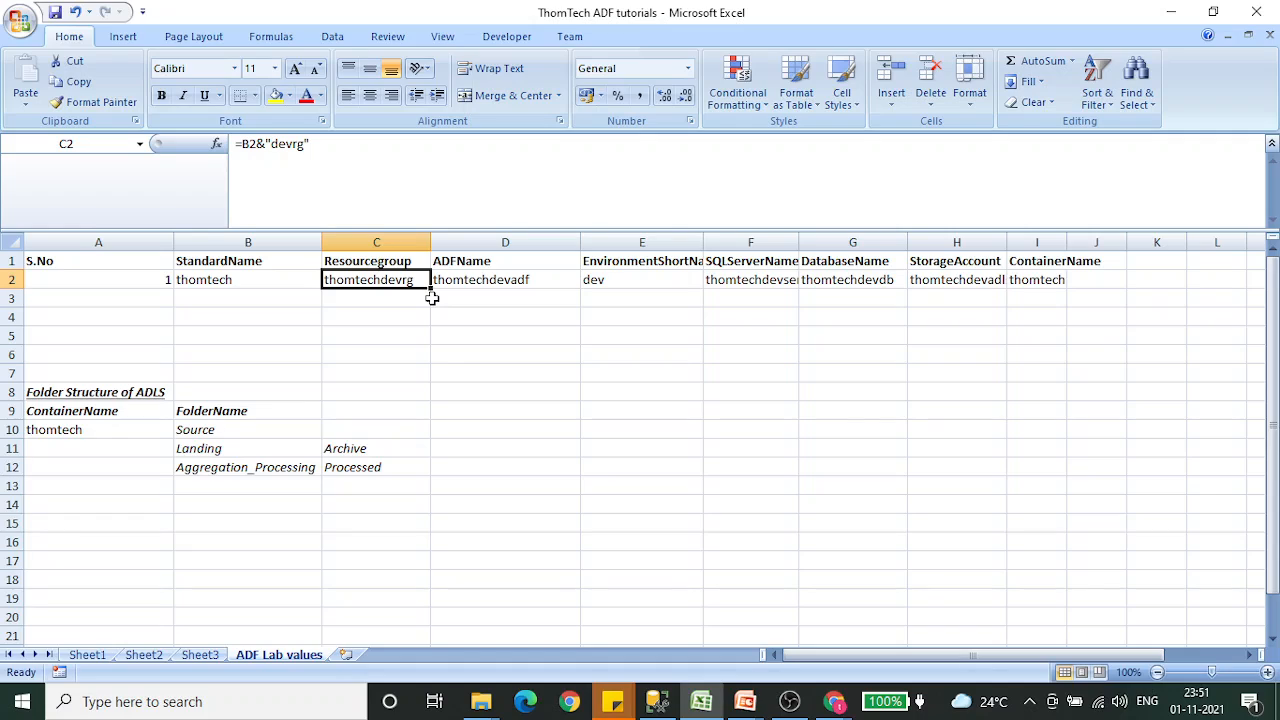
- Try a different standard name in B2, using a person's first name
{"action": "key", "text": "Left"}
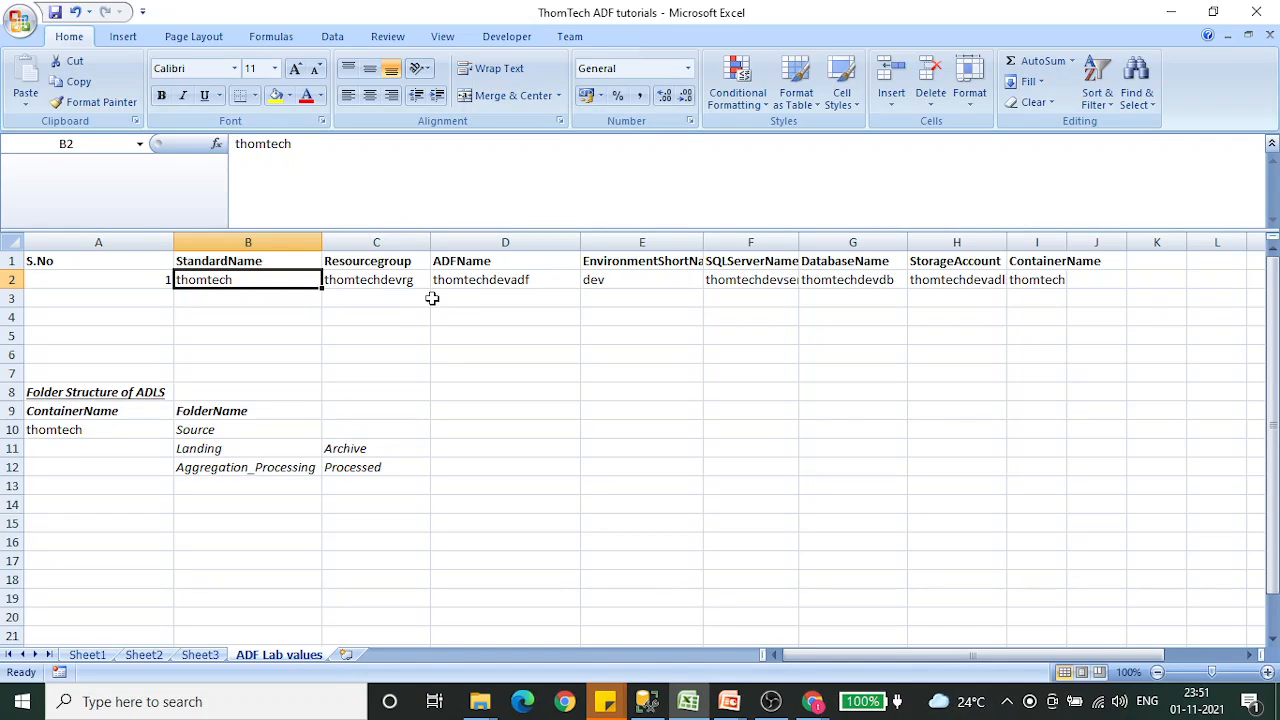
{"action": "key", "text": "Up"}
{"action": "key", "text": "Down"}
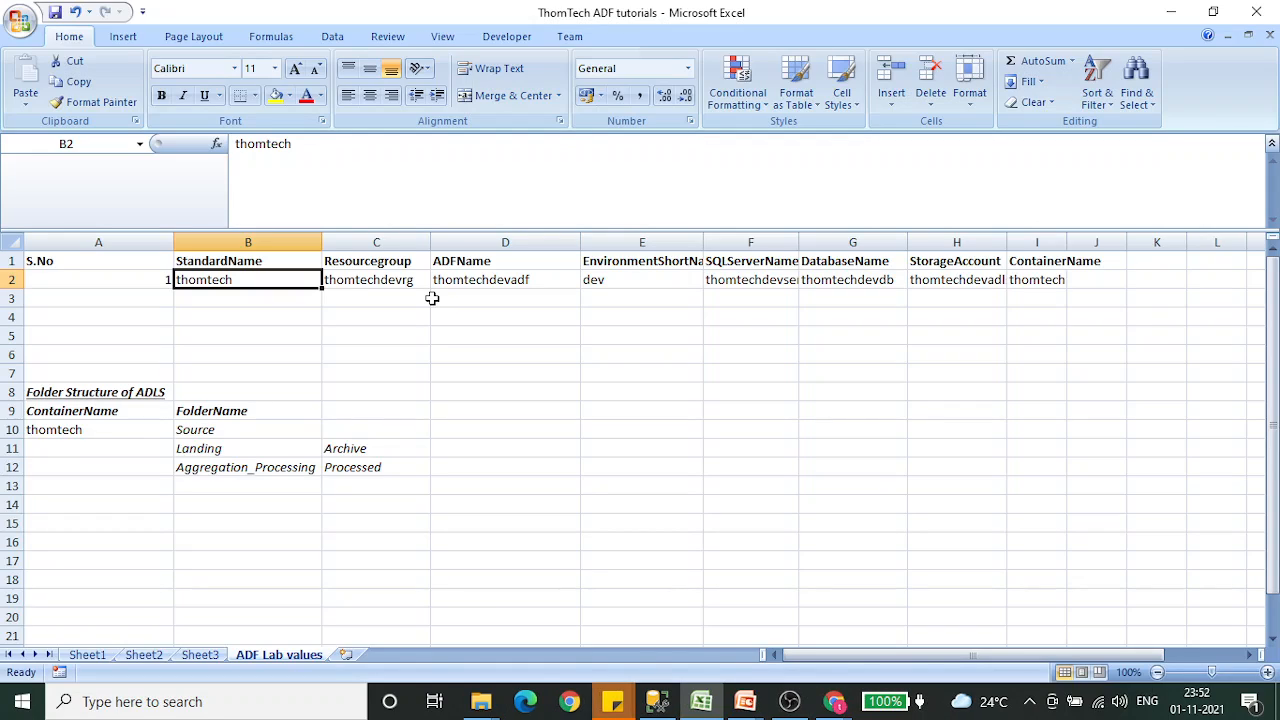
{"action": "key", "text": "Right"}
{"action": "key", "text": "Left"}
{"action": "type", "text": "Thomas"}
{"action": "key", "text": "Return"}
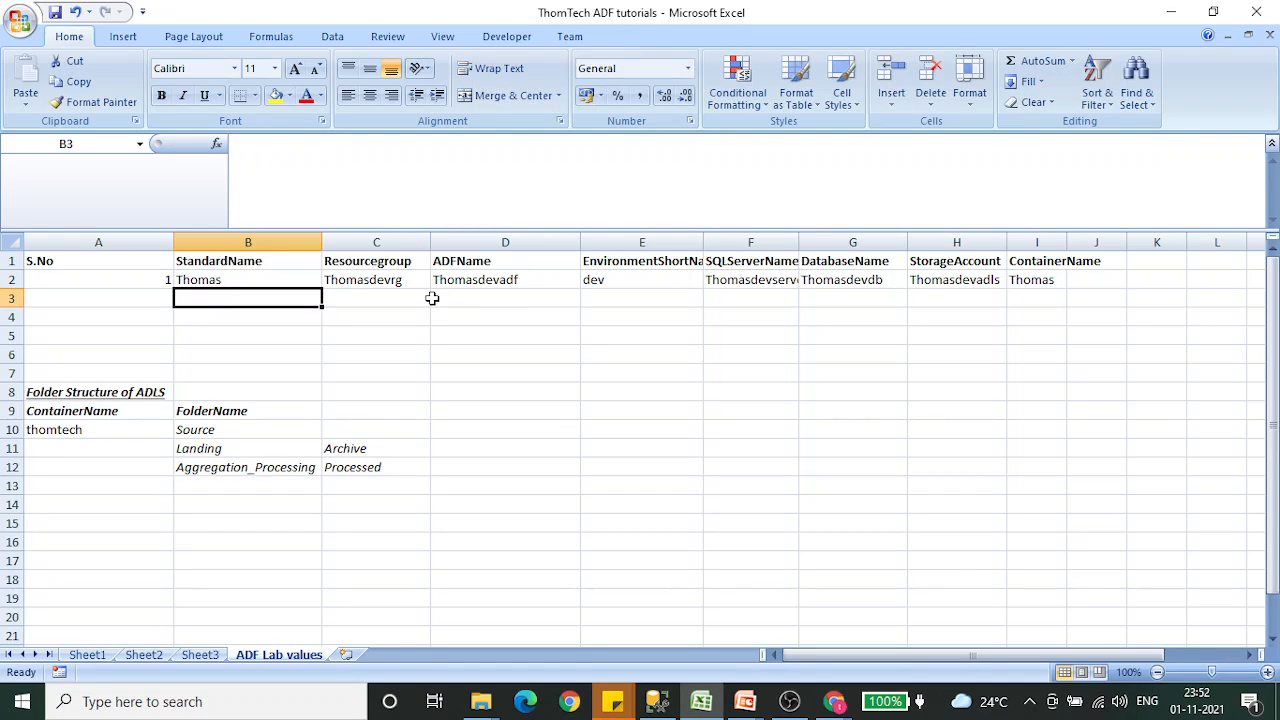
- Check the derived resource names across row 2 and undo the standard name change in B2
{"action": "key", "text": "Up"}
{"action": "key", "text": "Right"}
{"action": "key", "text": "Right"}
{"action": "key", "text": "Right"}
{"action": "key", "text": "Right"}
{"action": "key", "text": "Right"}
{"action": "key", "text": "Right"}
{"action": "key", "text": "Right"}
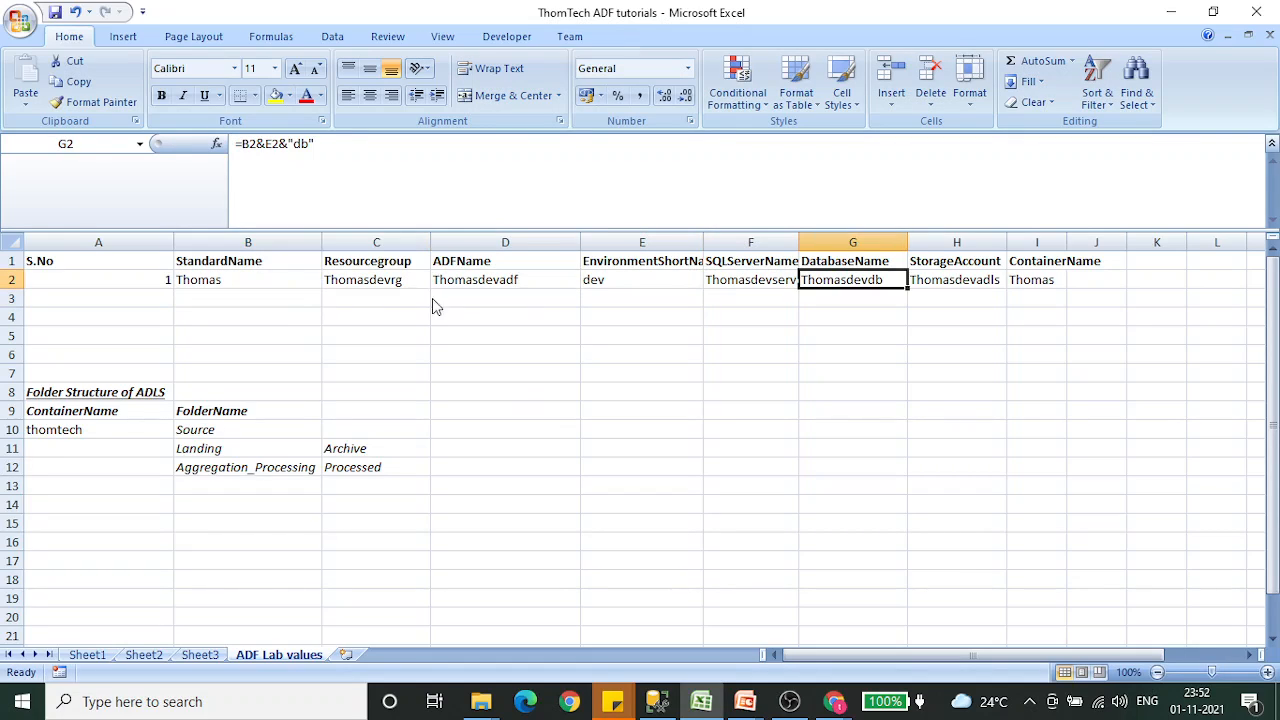
{"action": "key", "text": "Left"}
{"action": "key", "text": "Left"}
{"action": "key", "text": "Left"}
{"action": "key", "text": "Left"}
{"action": "key", "text": "Left"}
{"action": "key", "text": "Left"}
{"action": "key", "text": "Left"}
{"action": "key", "text": "Left"}
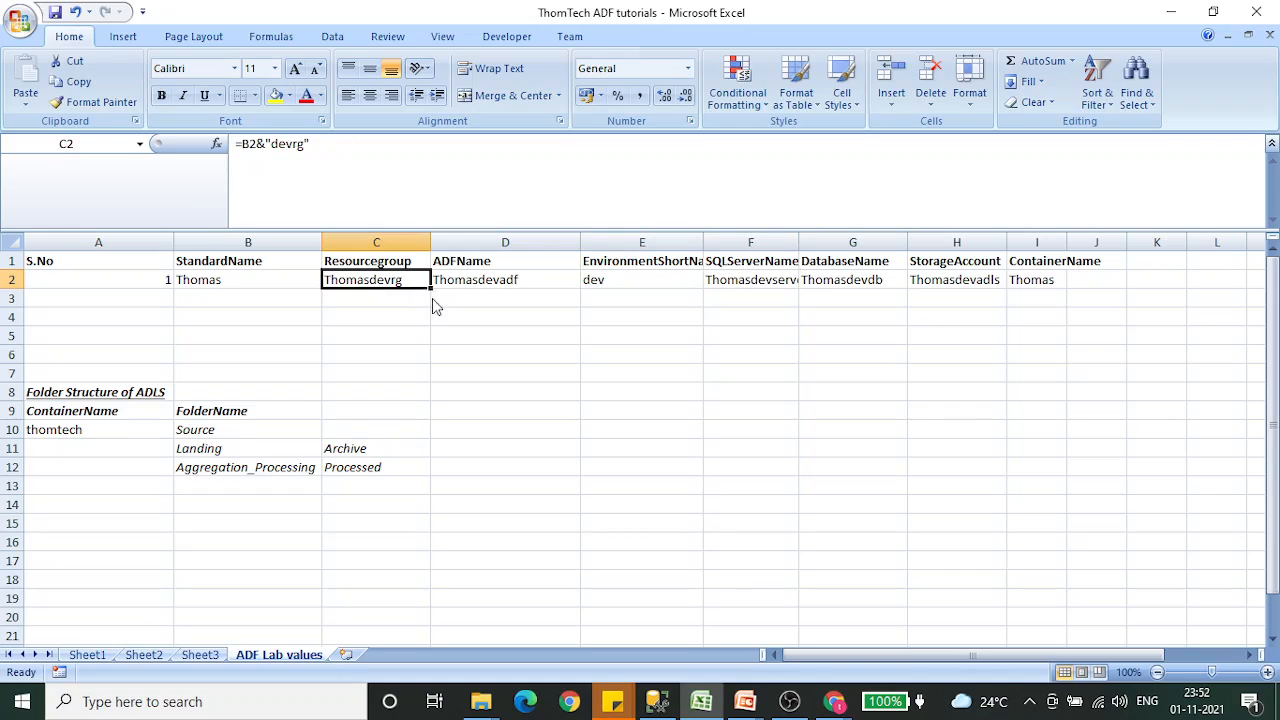
{"action": "key", "text": "Right"}
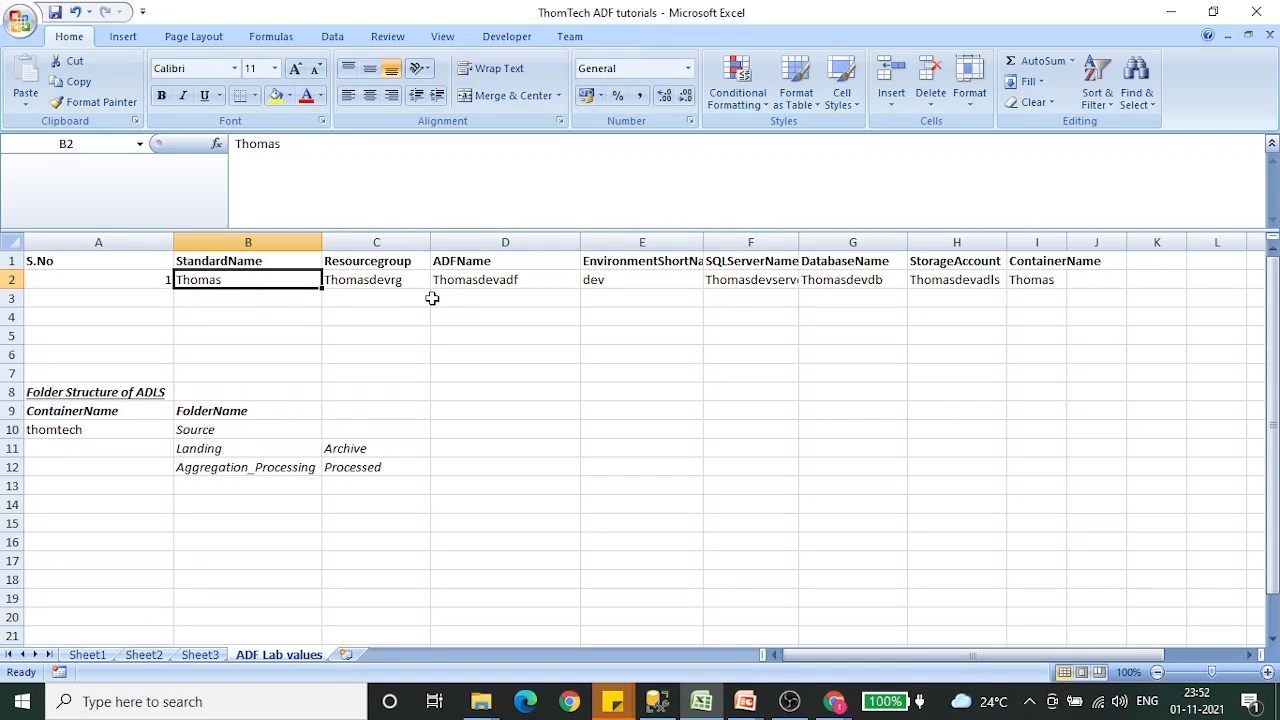
{"action": "key", "text": "ctrl+z"}
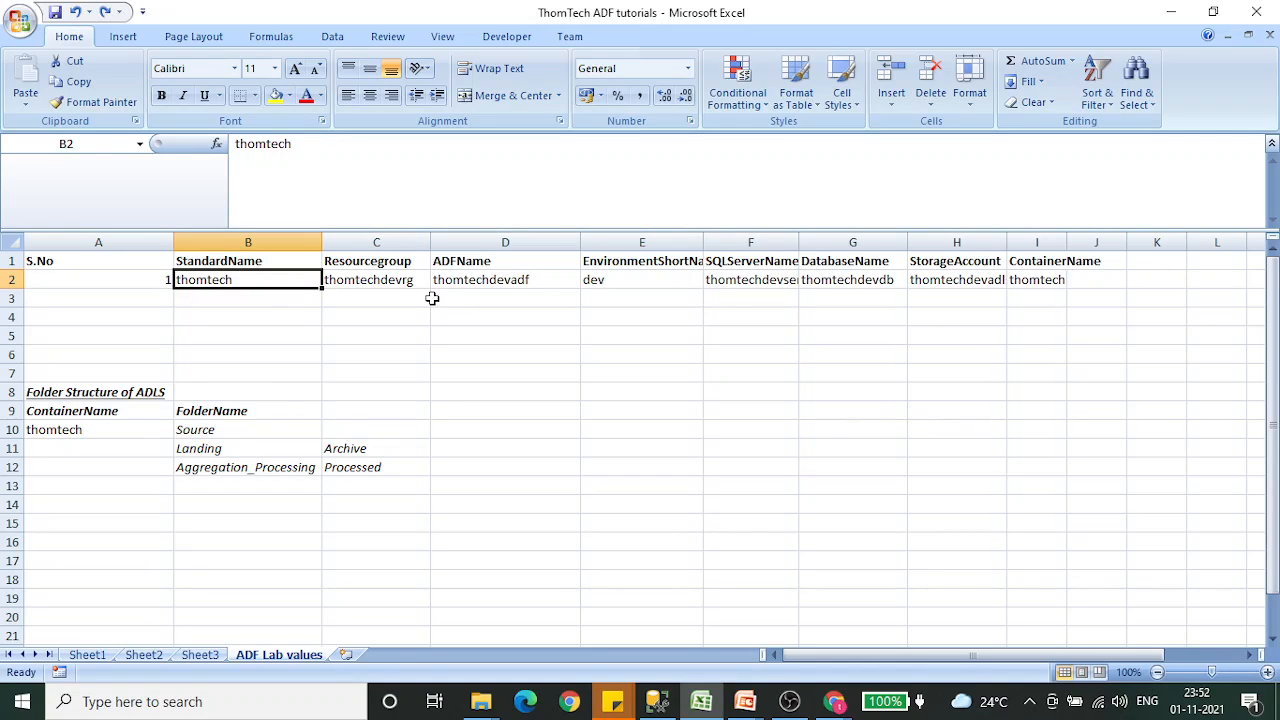
- Copy the resource group name from C2 and paste it as the resource group name in the Azure portal form
{"action": "key", "text": "Right"}
{"action": "key", "text": "Left"}
{"action": "key", "text": "Right"}
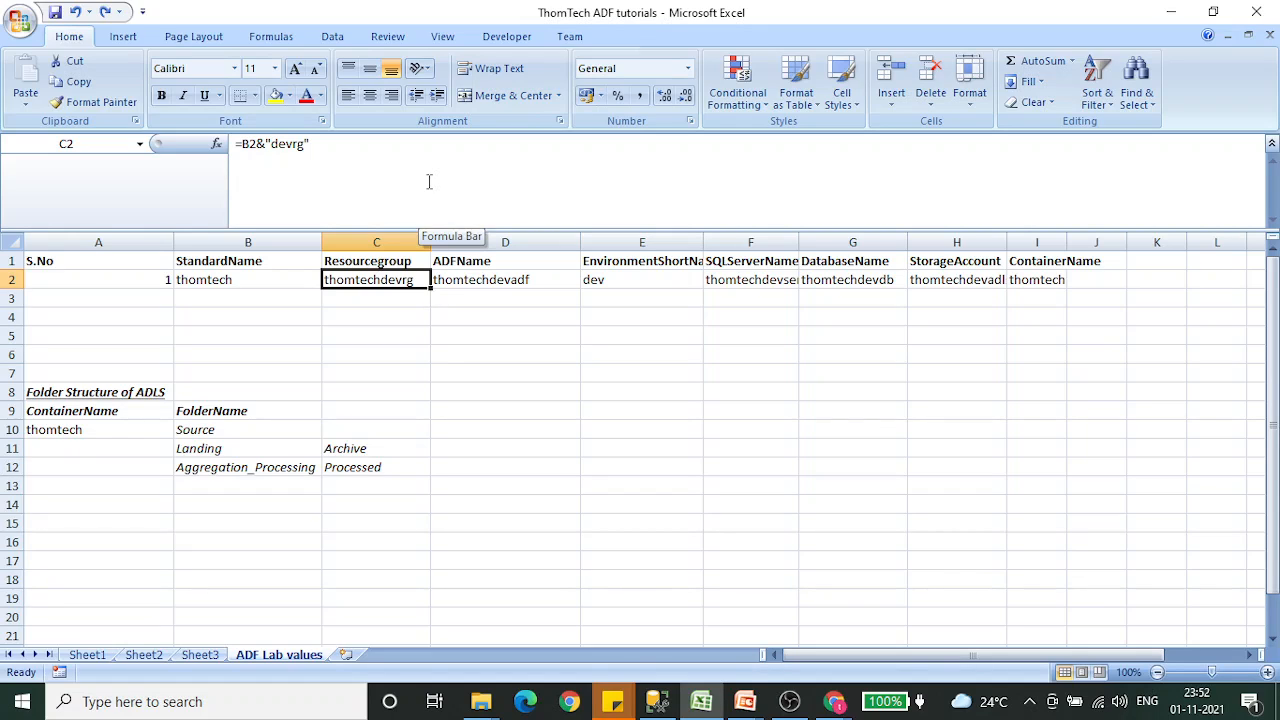
{"action": "key", "text": "ctrl+c"}
{"action": "key", "text": "alt+Tab"}
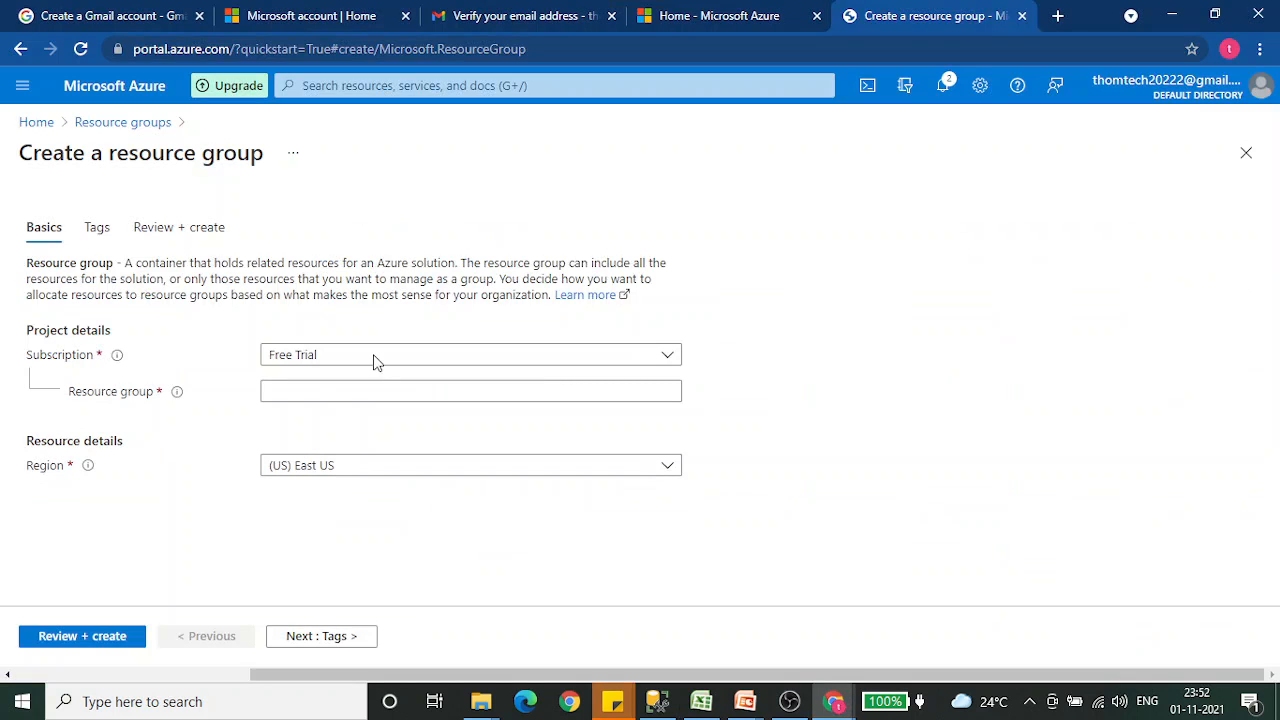
{"action": "left_click", "coordinate": [334, 391]}
{"action": "key", "text": "ctrl+v"}
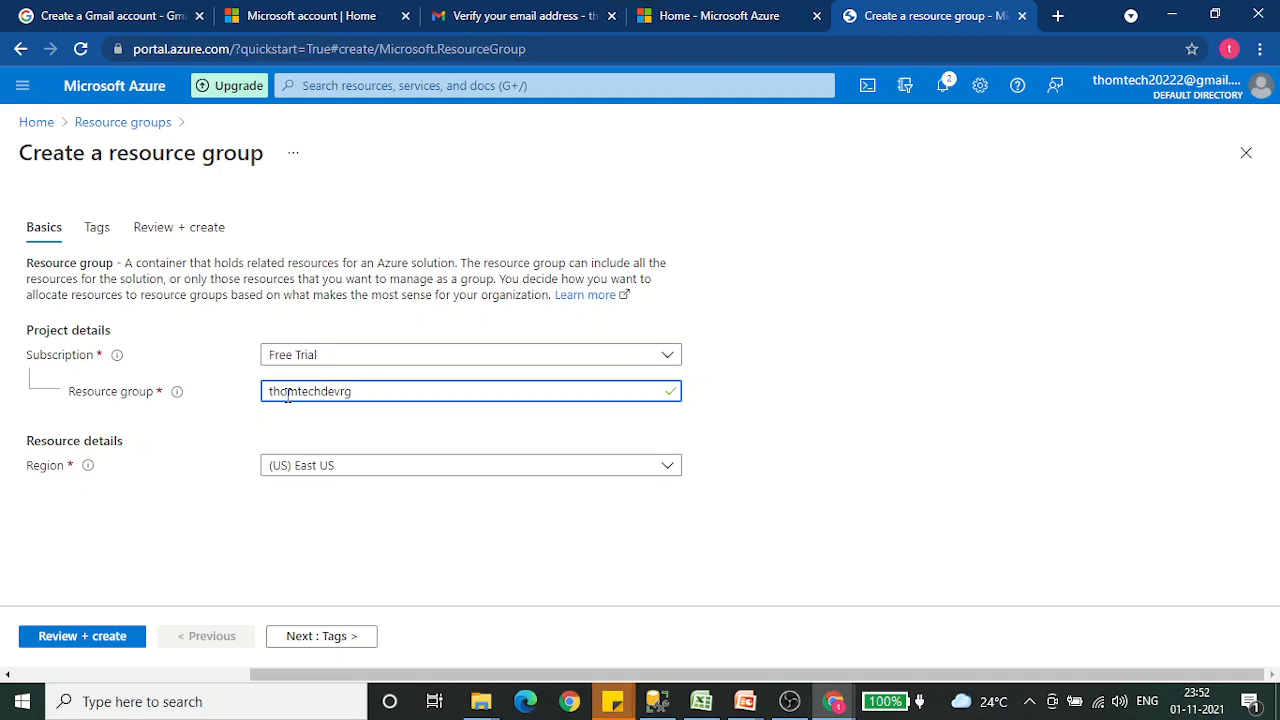
{"action": "left_click", "coordinate": [876, 408]}
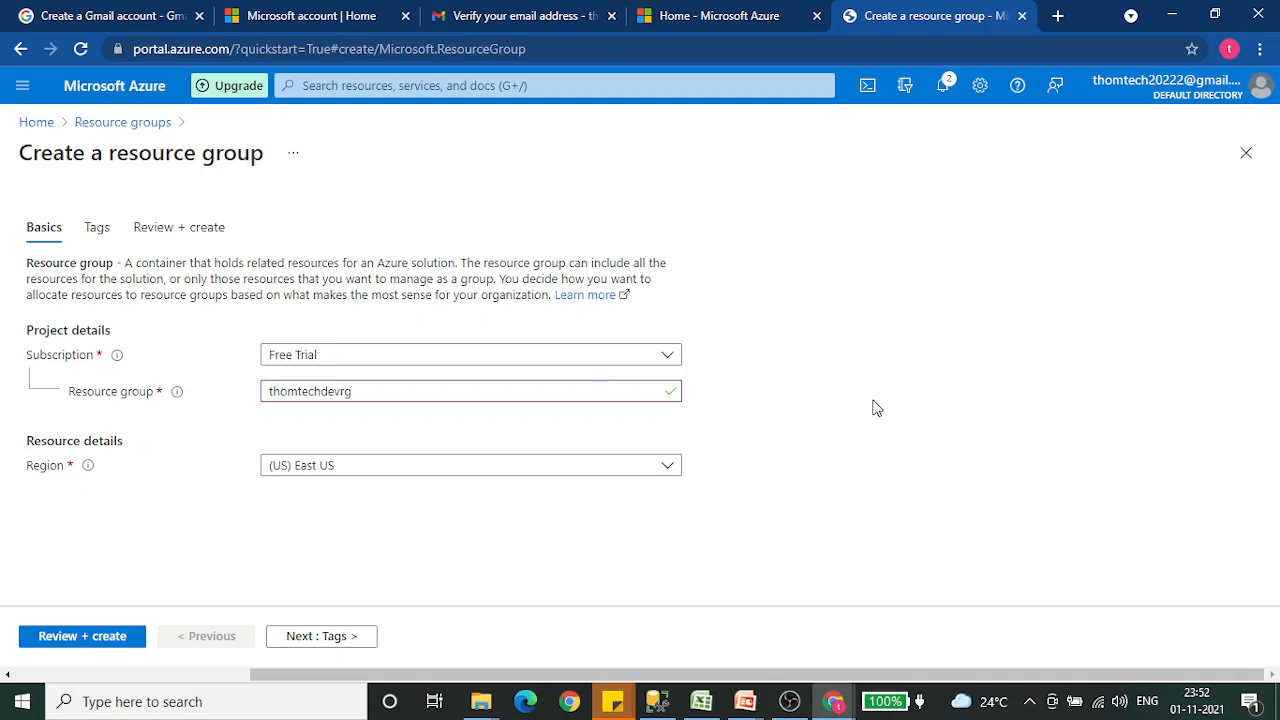
- Look through the available regions and choose (US) East US for the resource group
{"action": "left_click", "coordinate": [664, 468]}
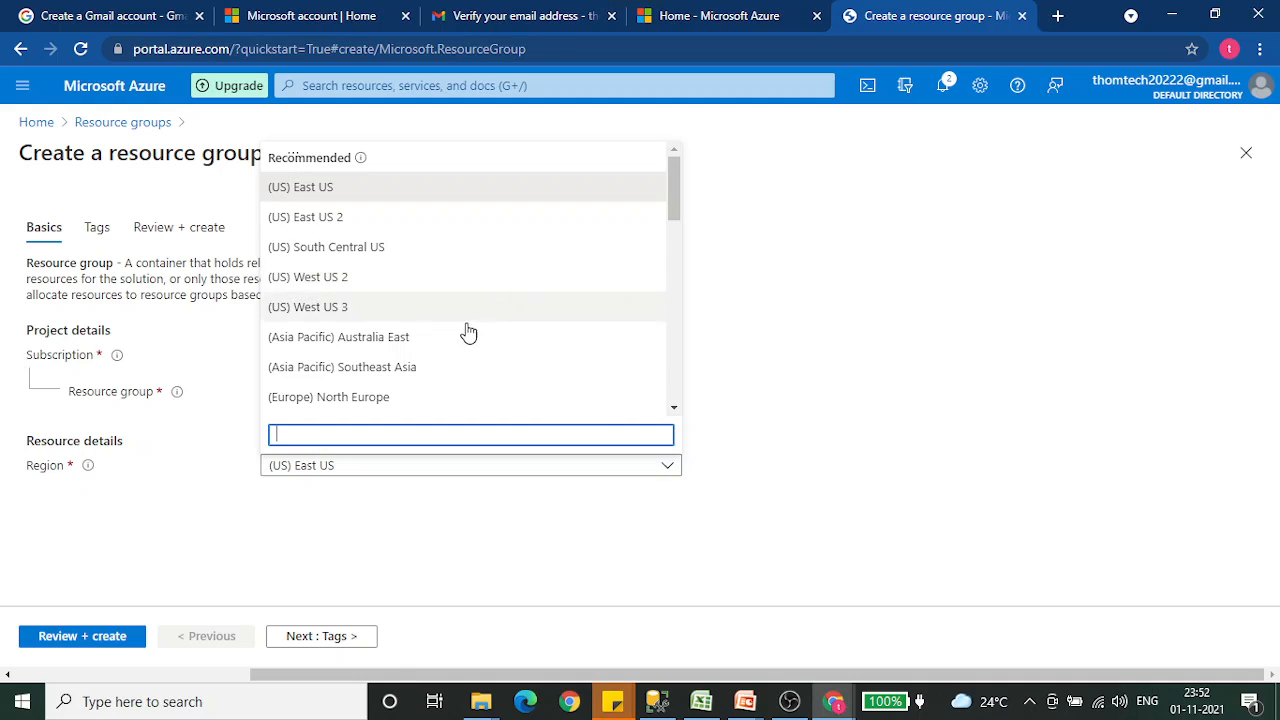
{"action": "scroll", "coordinate": [458, 384], "scroll_direction": "down", "scroll_amount": 1}
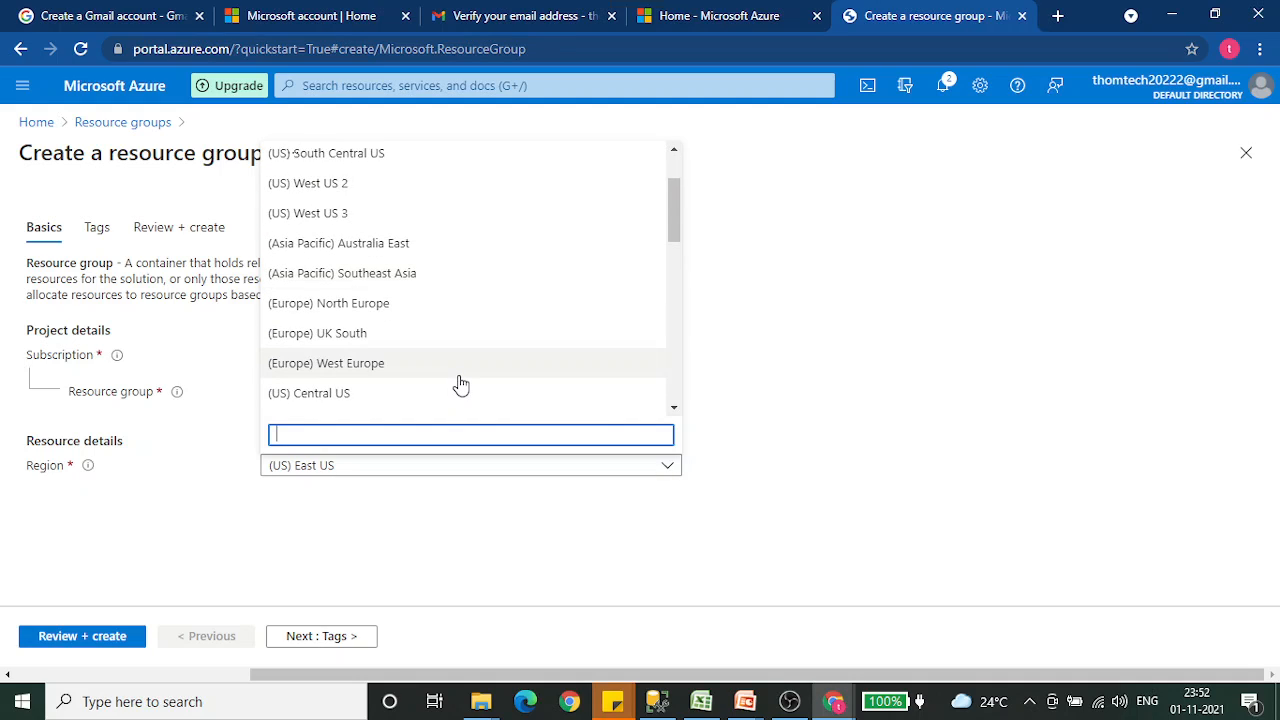
{"action": "scroll", "coordinate": [458, 382], "scroll_direction": "up", "scroll_amount": 1}
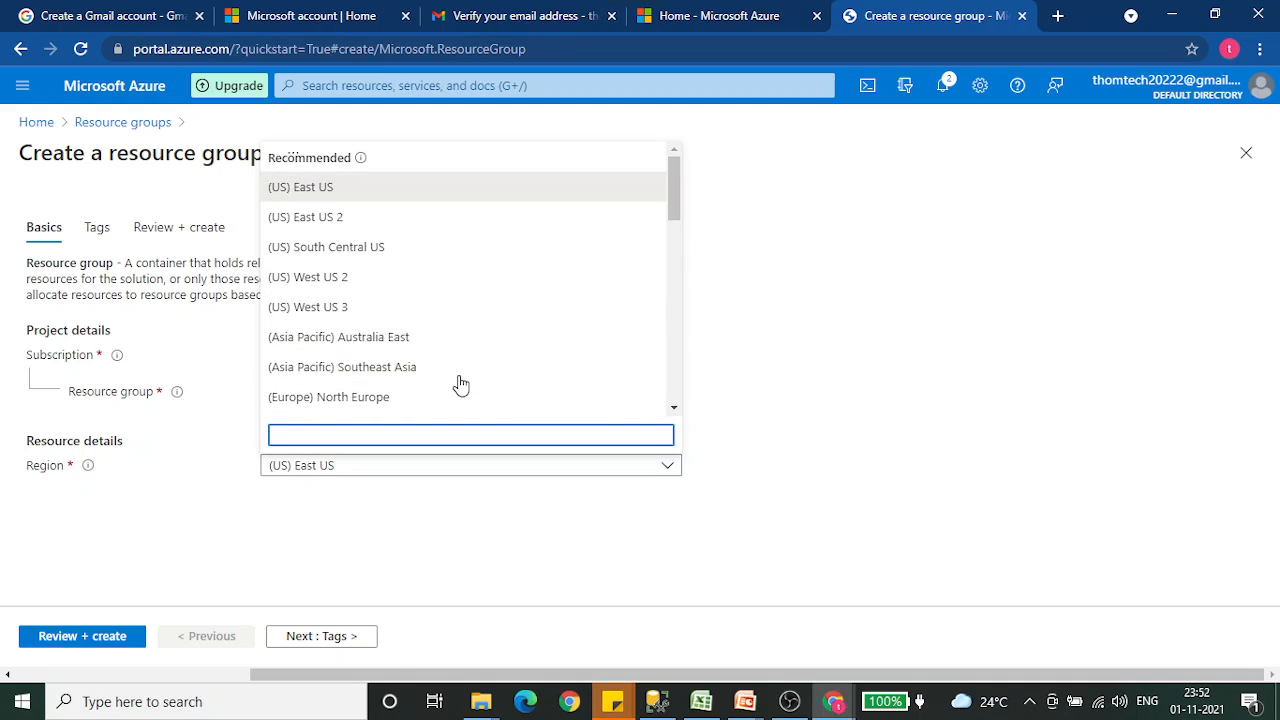
{"action": "left_click", "coordinate": [314, 196]}
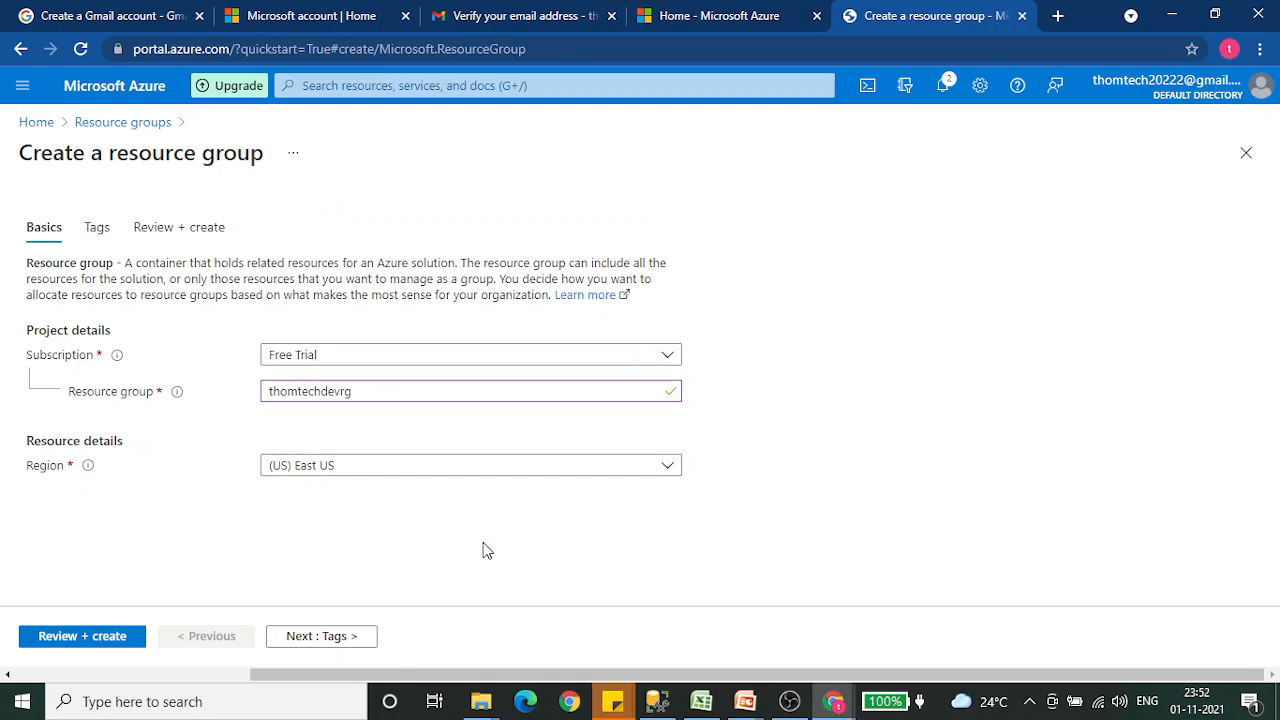
- Add a tag named dev with the value enviroments and proceed to the resource group's final review
{"action": "left_click", "coordinate": [336, 640]}
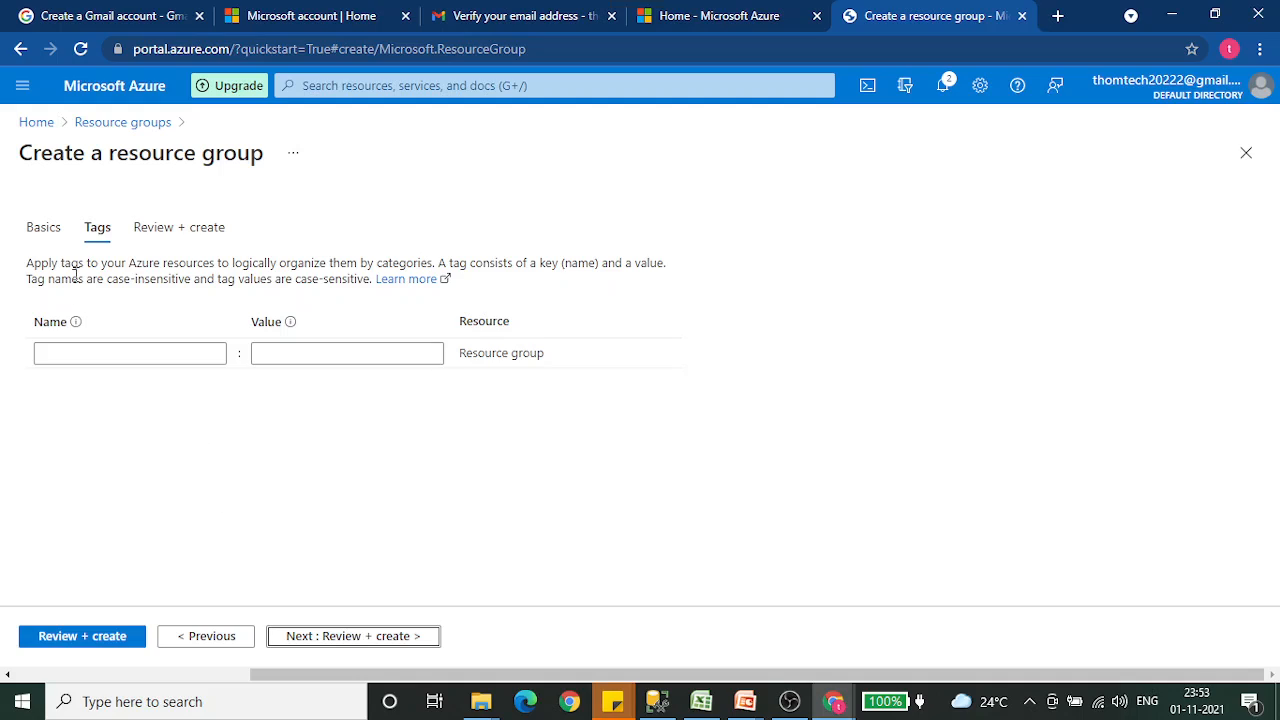
{"action": "left_click", "coordinate": [141, 357]}
{"action": "type", "text": "dev"}
{"action": "left_click", "coordinate": [301, 355]}
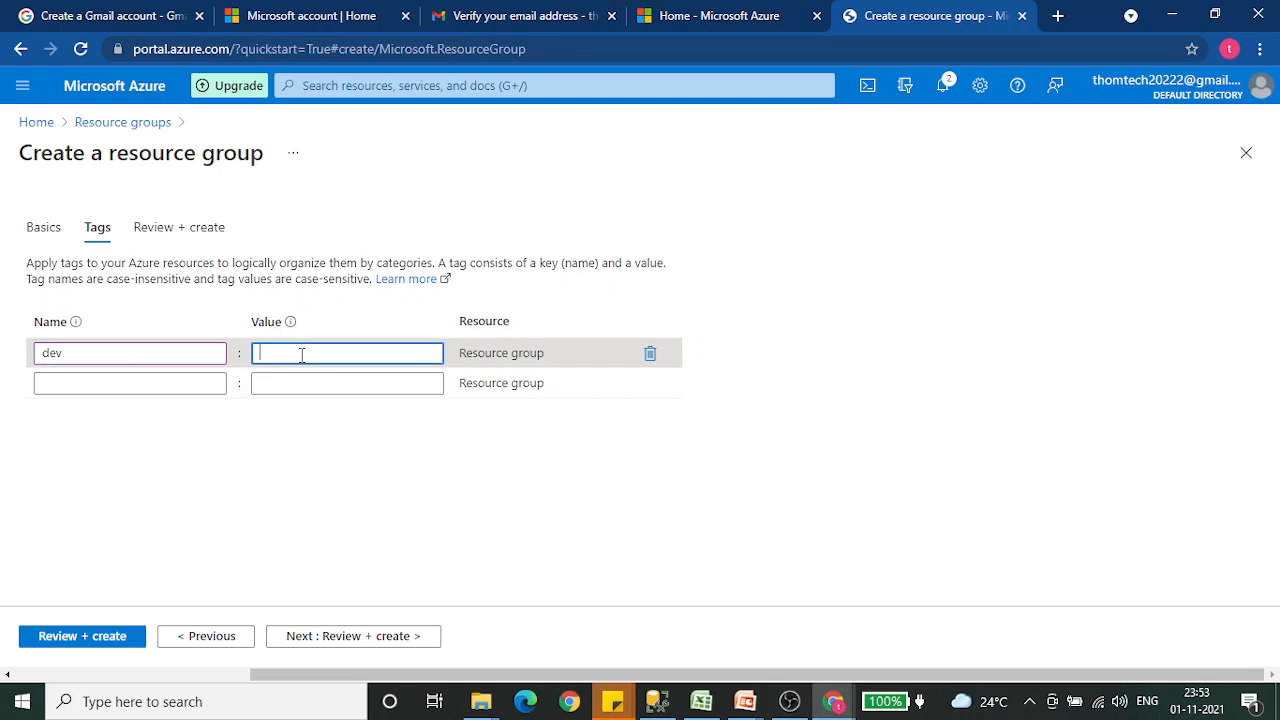
{"action": "type", "text": "d"}
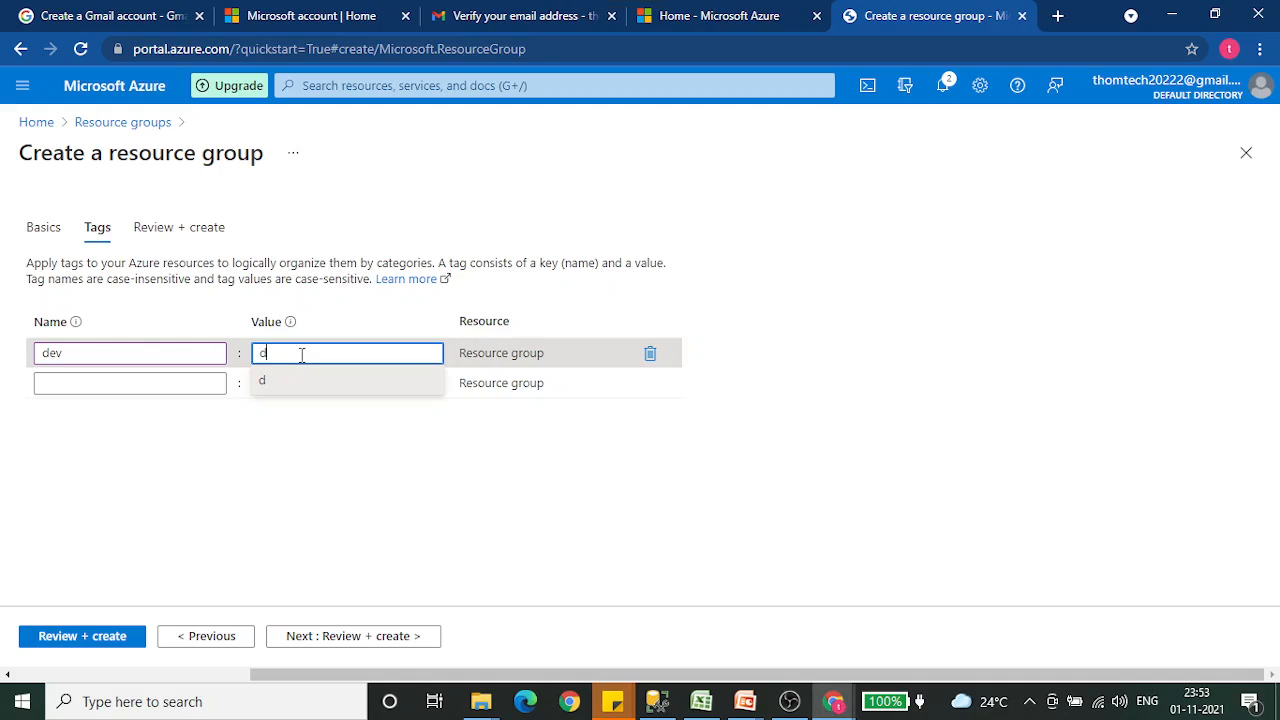
{"action": "key", "text": "BackSpace"}
{"action": "type", "text": "environ"}
{"action": "type", "text": "ents"}
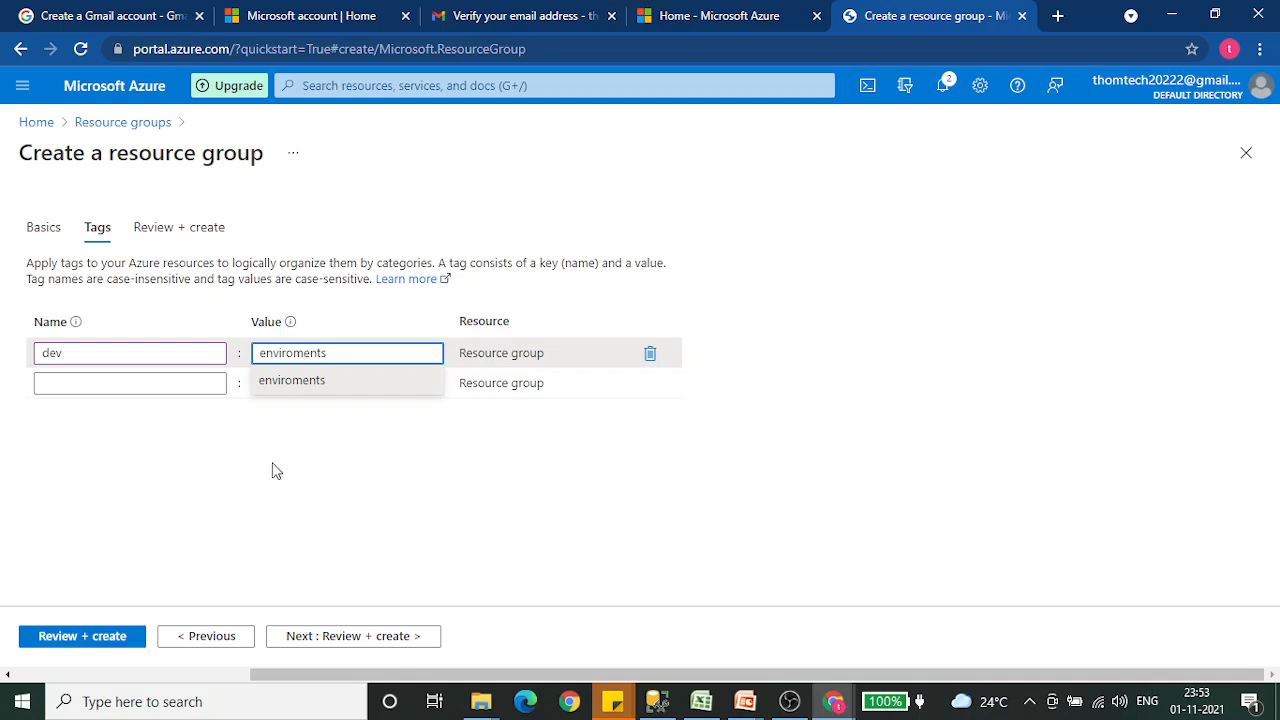
{"action": "left_click", "coordinate": [110, 636]}
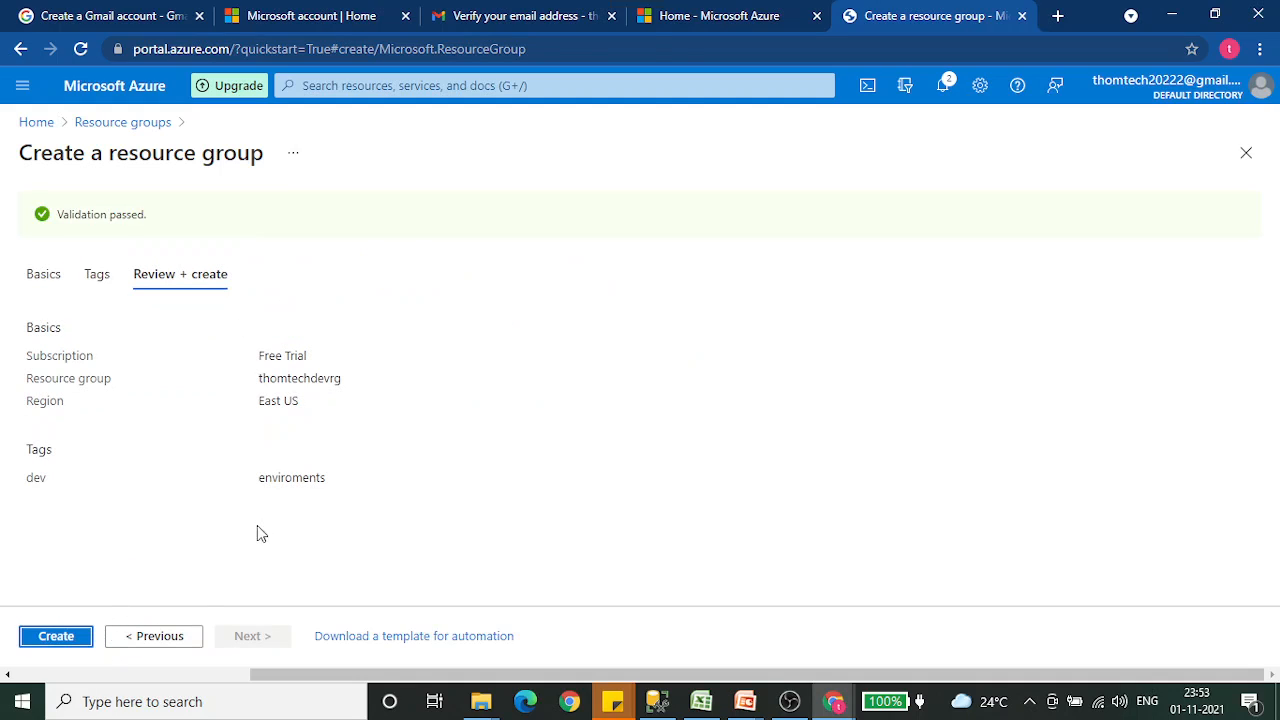
- Create the resource group and open thomtechdevrg from the resource groups list
{"action": "left_click", "coordinate": [56, 636]}
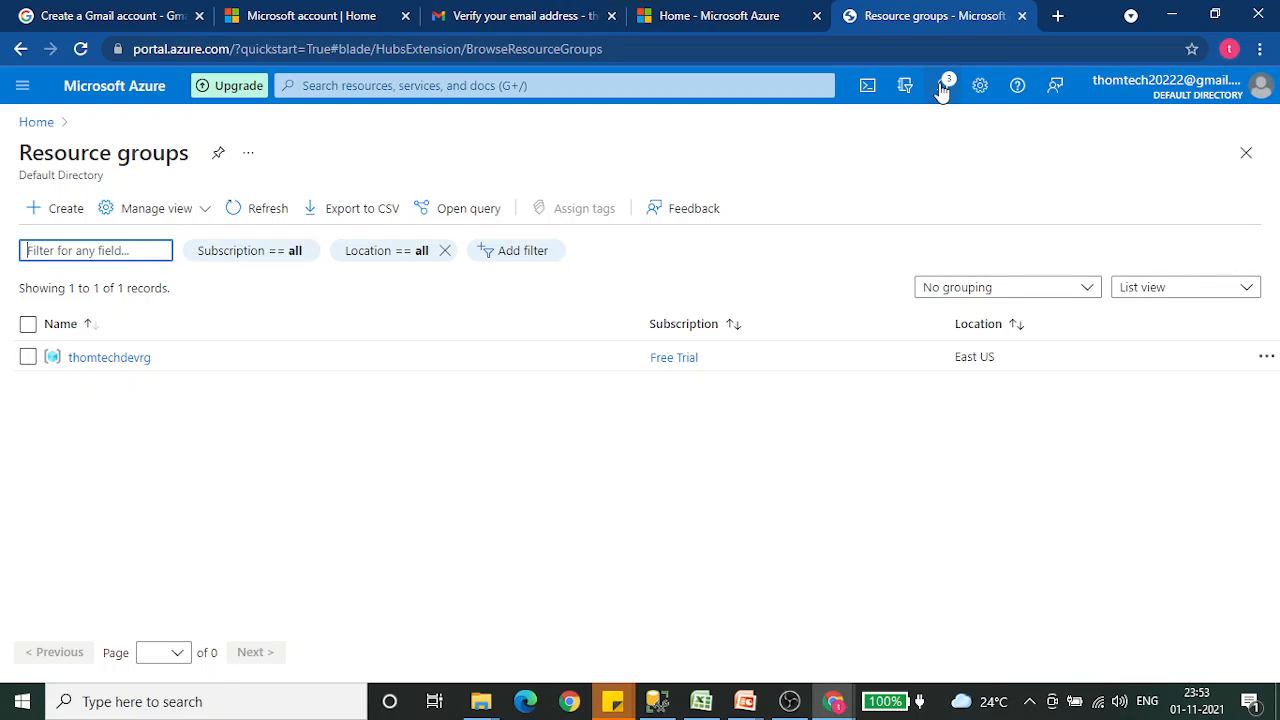
{"action": "left_click", "coordinate": [316, 465]}
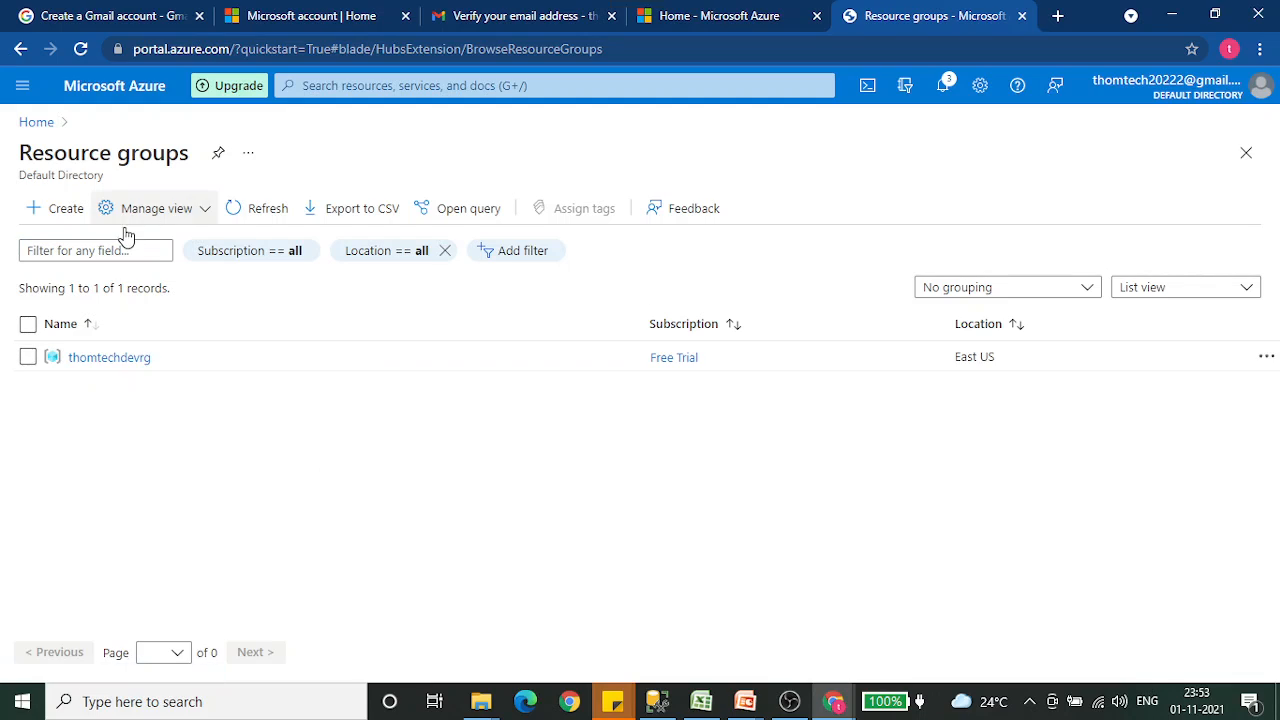
{"action": "left_click", "coordinate": [38, 124]}
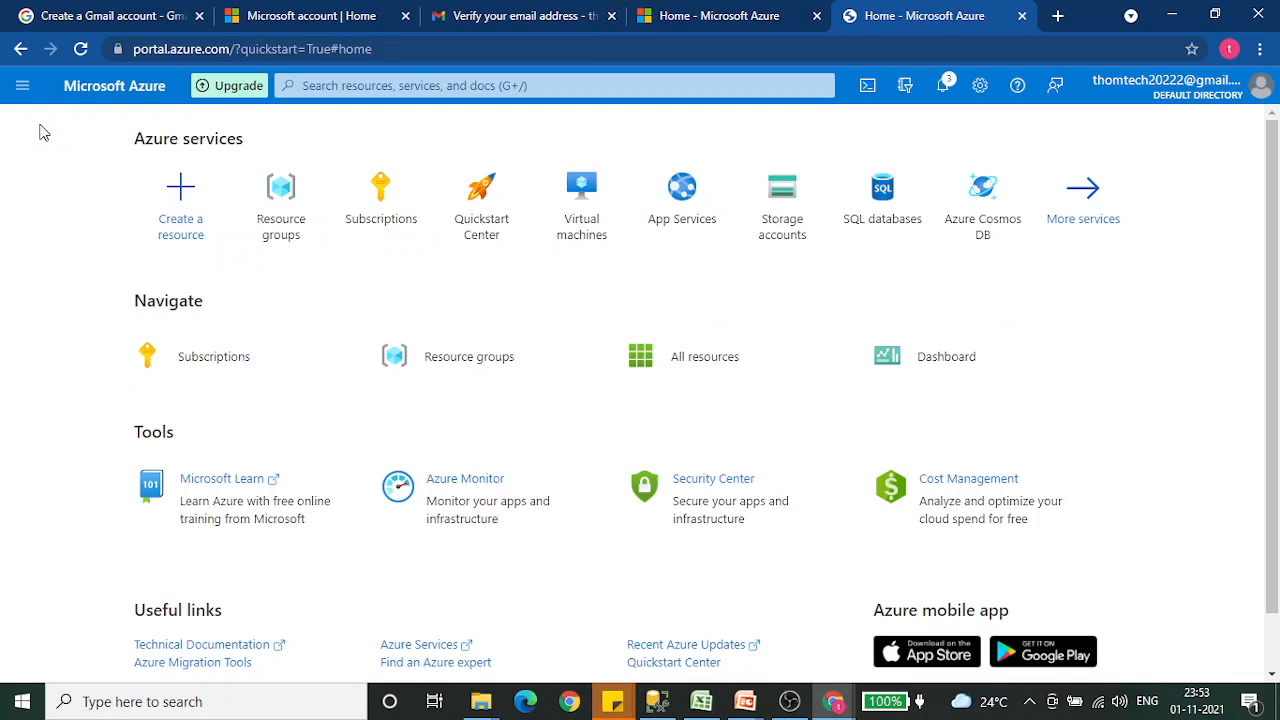
{"action": "left_click", "coordinate": [297, 226]}
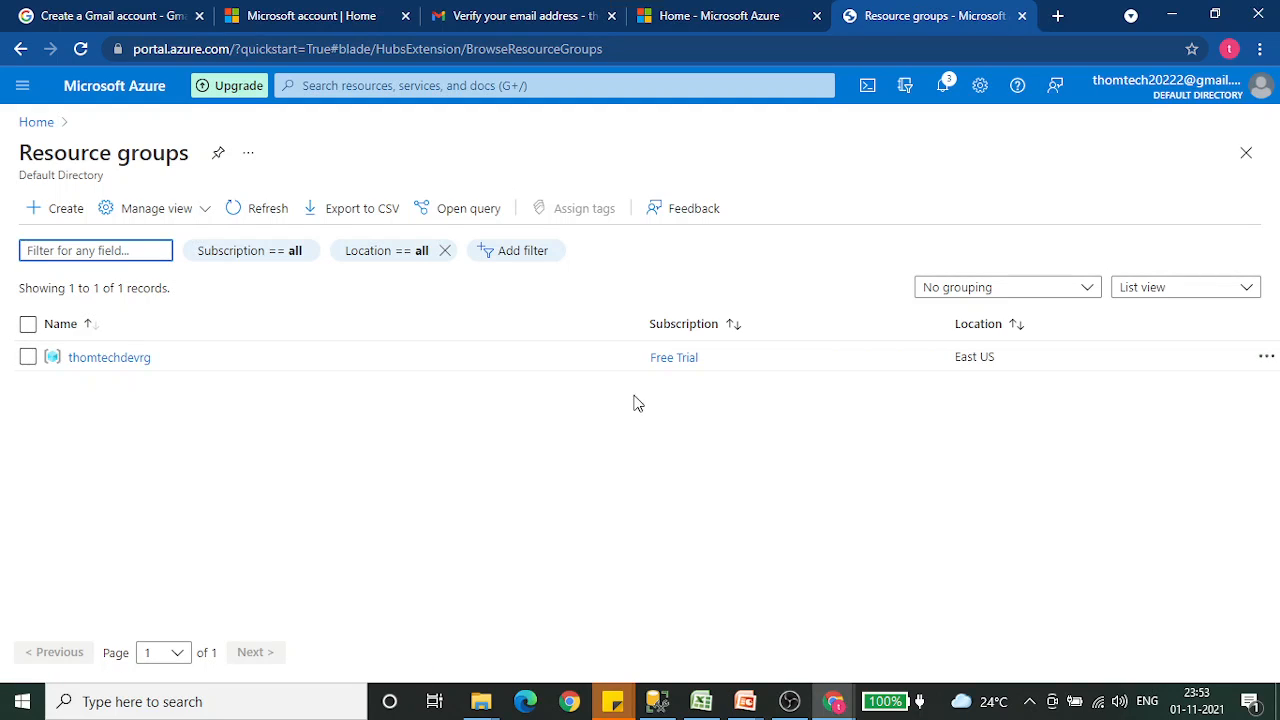
{"action": "left_click", "coordinate": [90, 358]}
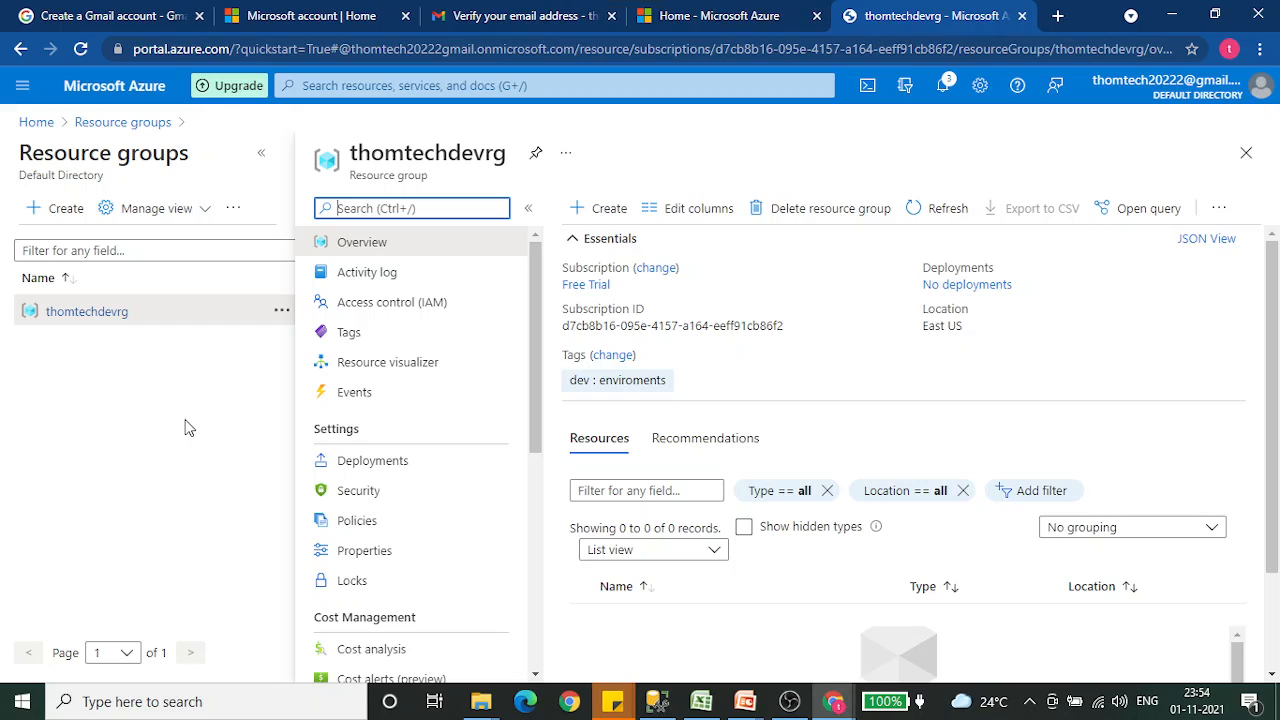
- Review the access control of thomtechdevrg: role assignments, roles, deny assignments and classic administrators
{"action": "left_click", "coordinate": [409, 311]}
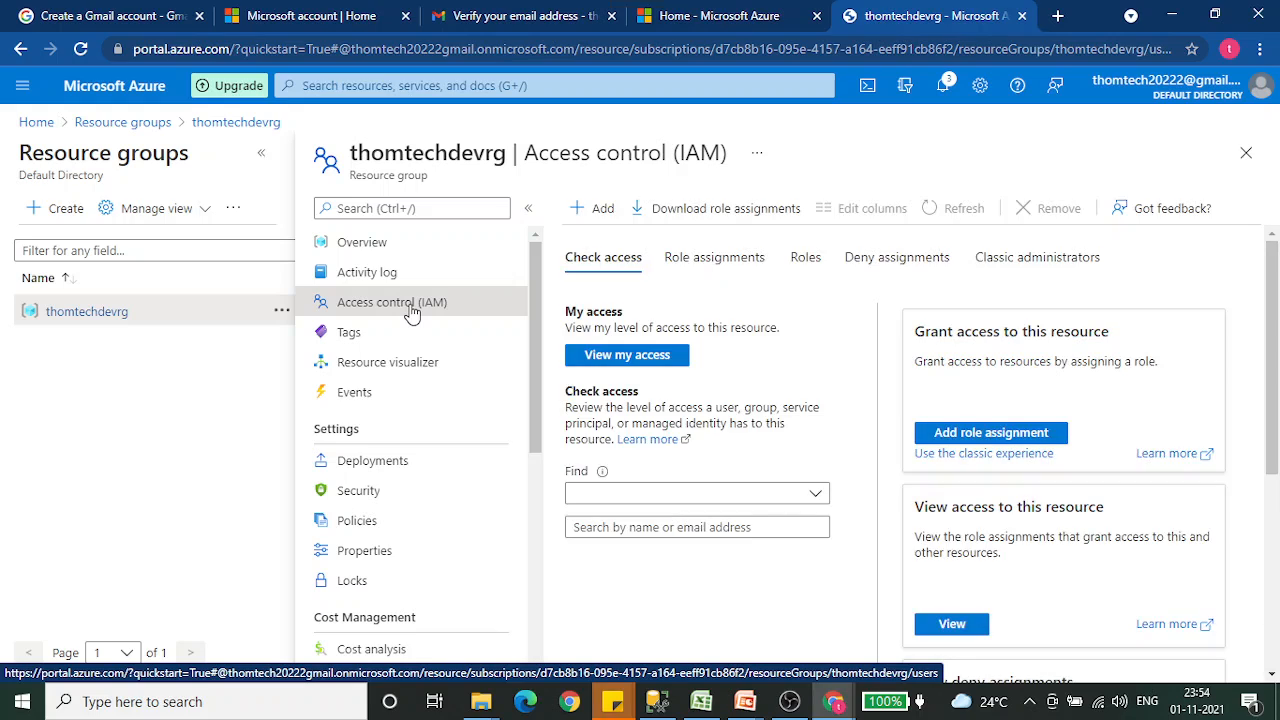
{"action": "left_click", "coordinate": [725, 268]}
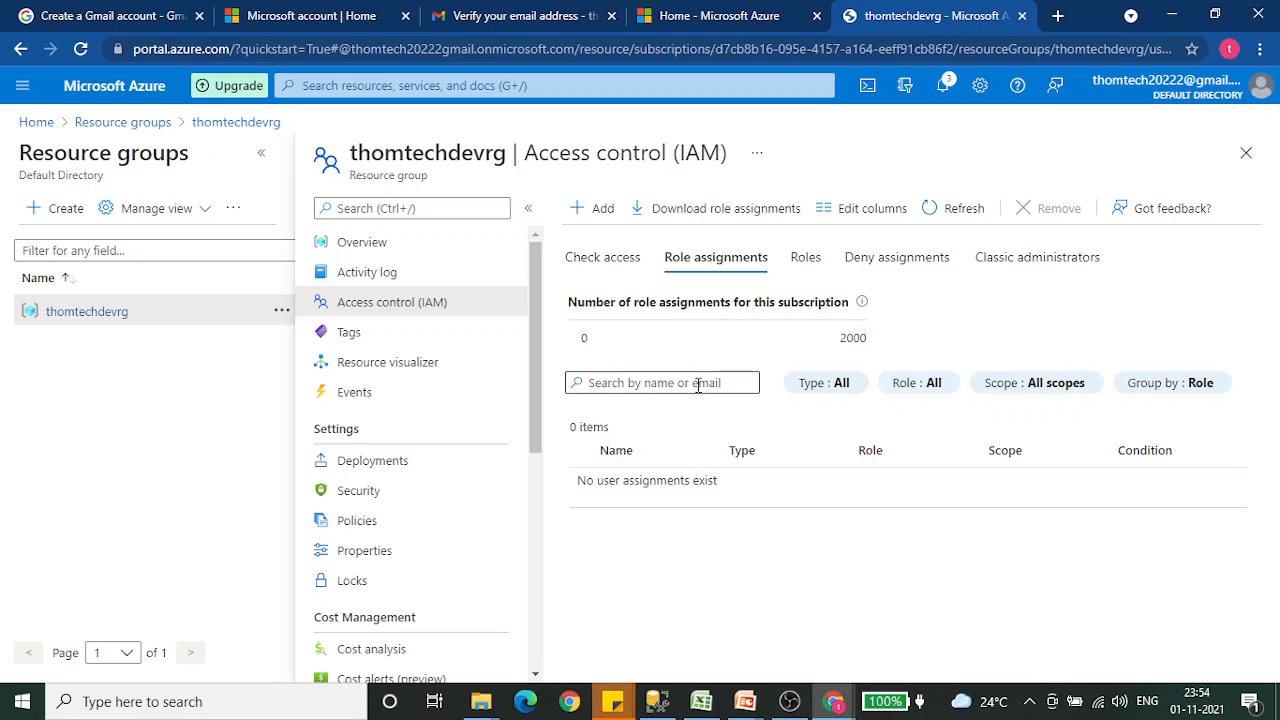
{"action": "left_click", "coordinate": [806, 262]}
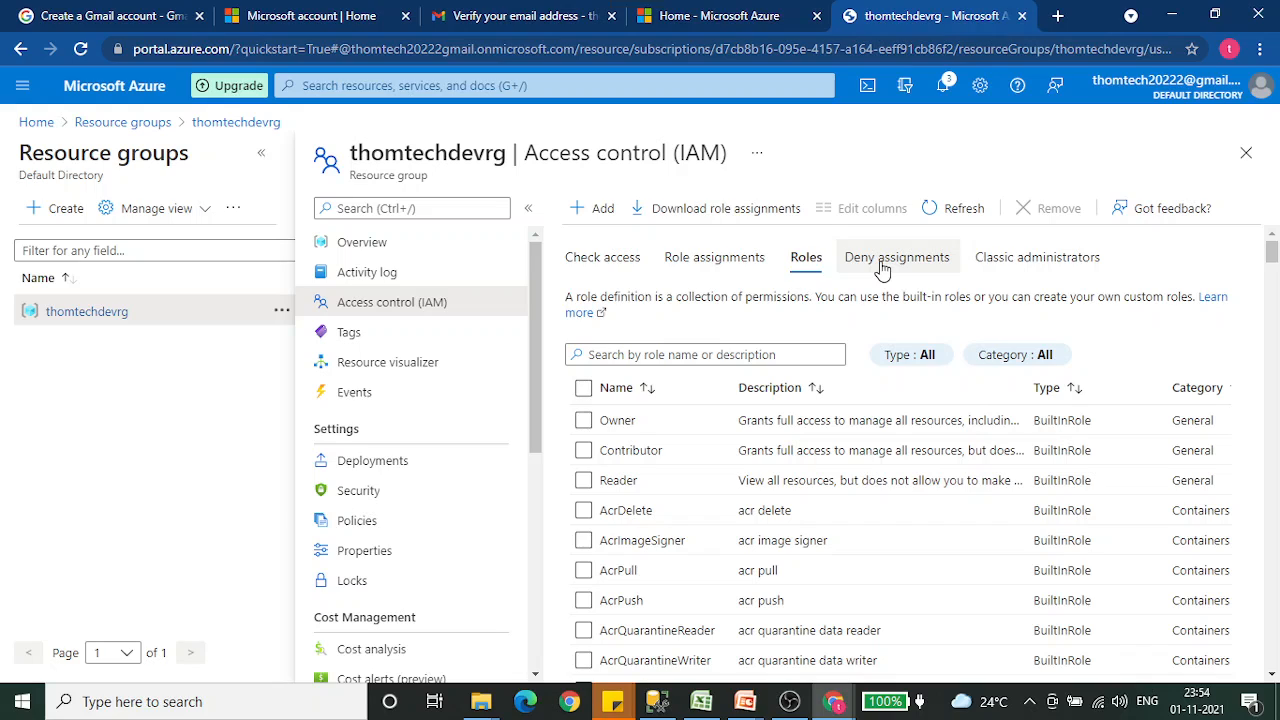
{"action": "left_click", "coordinate": [882, 266]}
{"action": "left_click", "coordinate": [990, 262]}
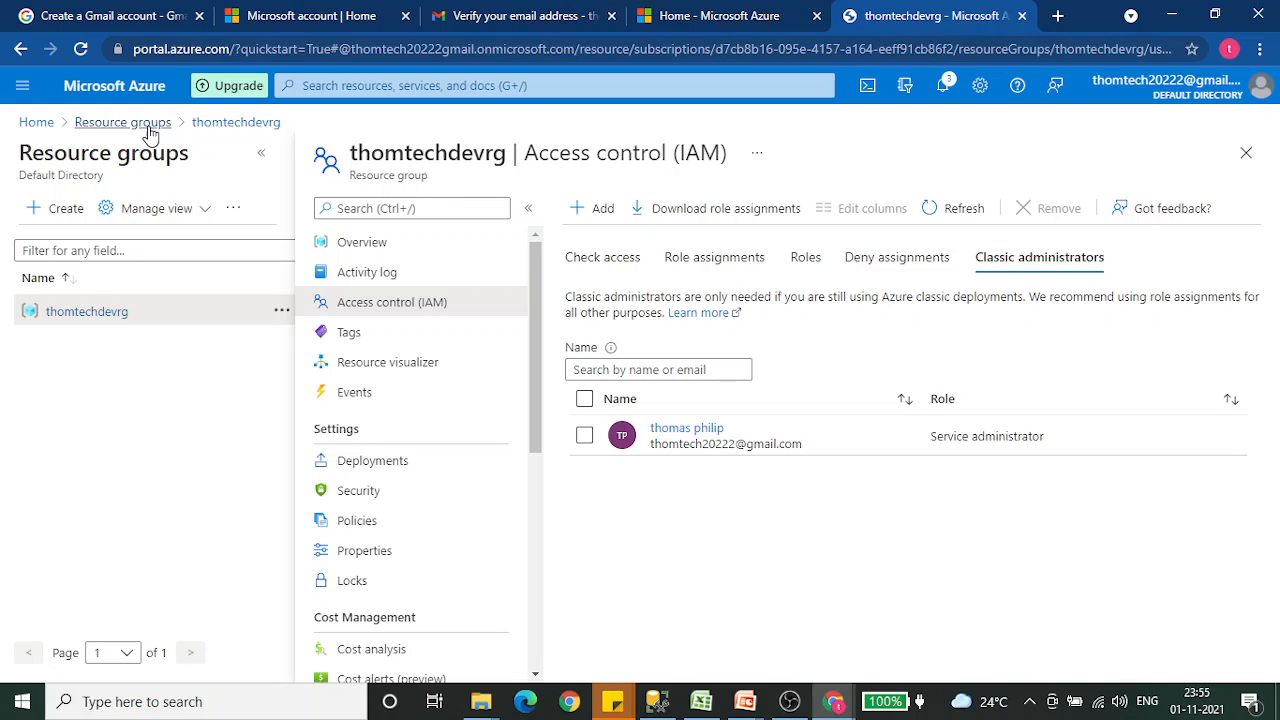
- Return to the portal home page and try searching for azure data
{"action": "left_click", "coordinate": [40, 123]}
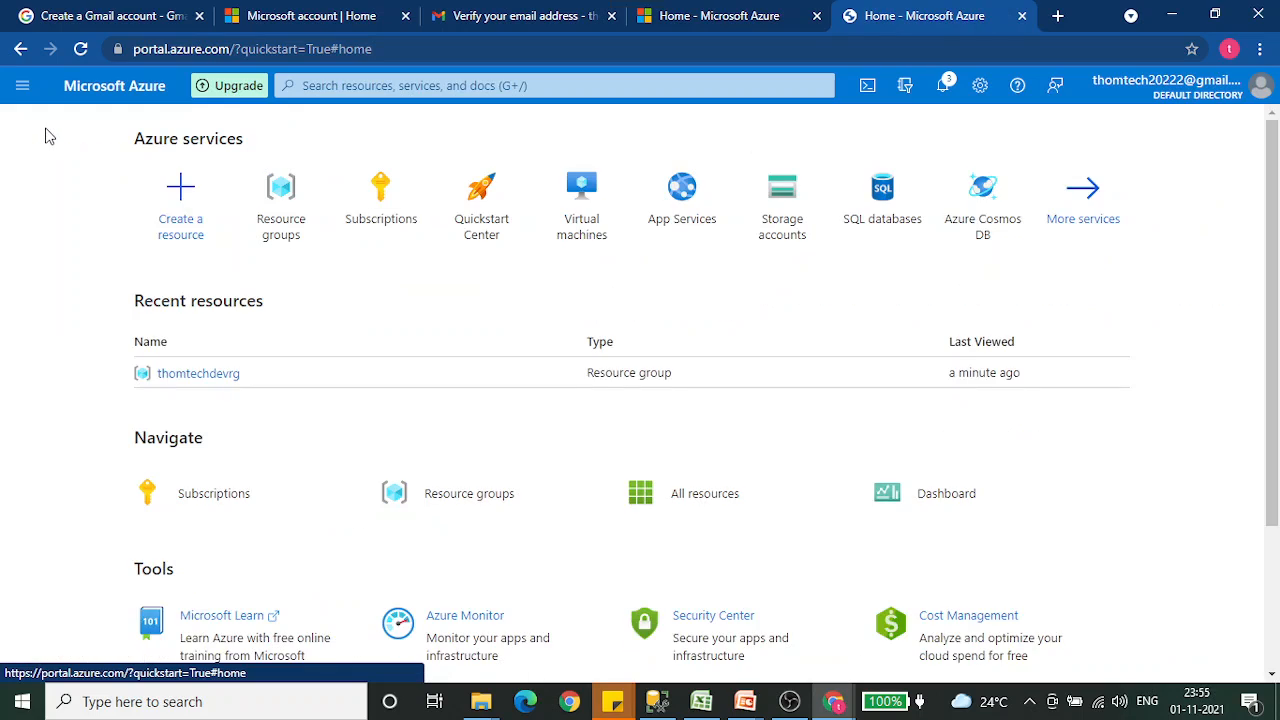
{"action": "left_click", "coordinate": [412, 85]}
{"action": "type", "text": "azur"}
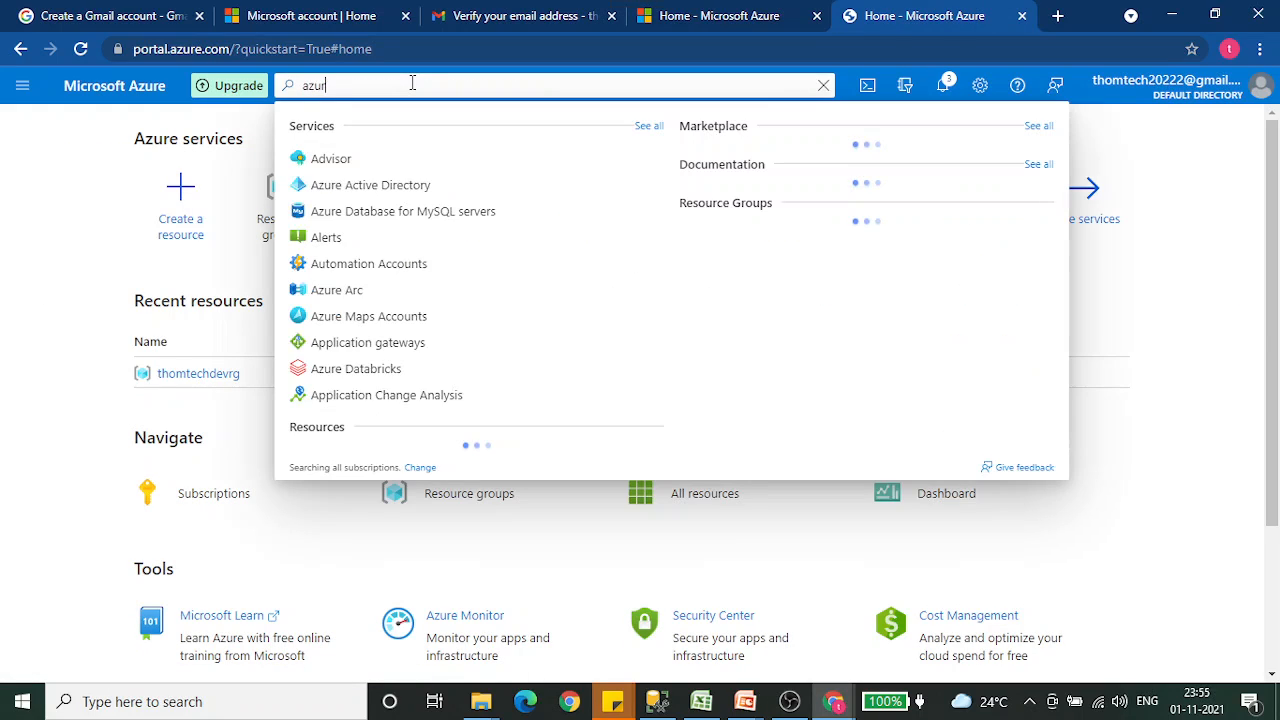
{"action": "type", "text": "e data"}
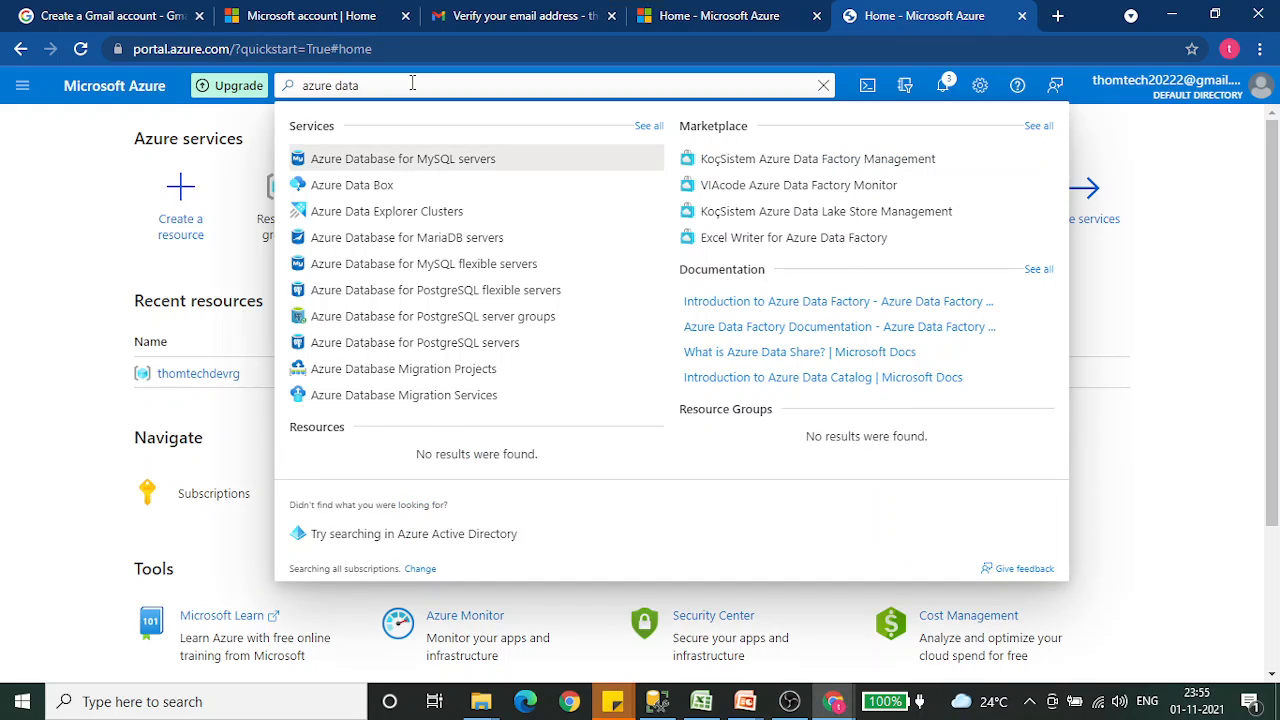
{"action": "key", "text": "ctrl+a"}
{"action": "key", "text": "BackSpace"}
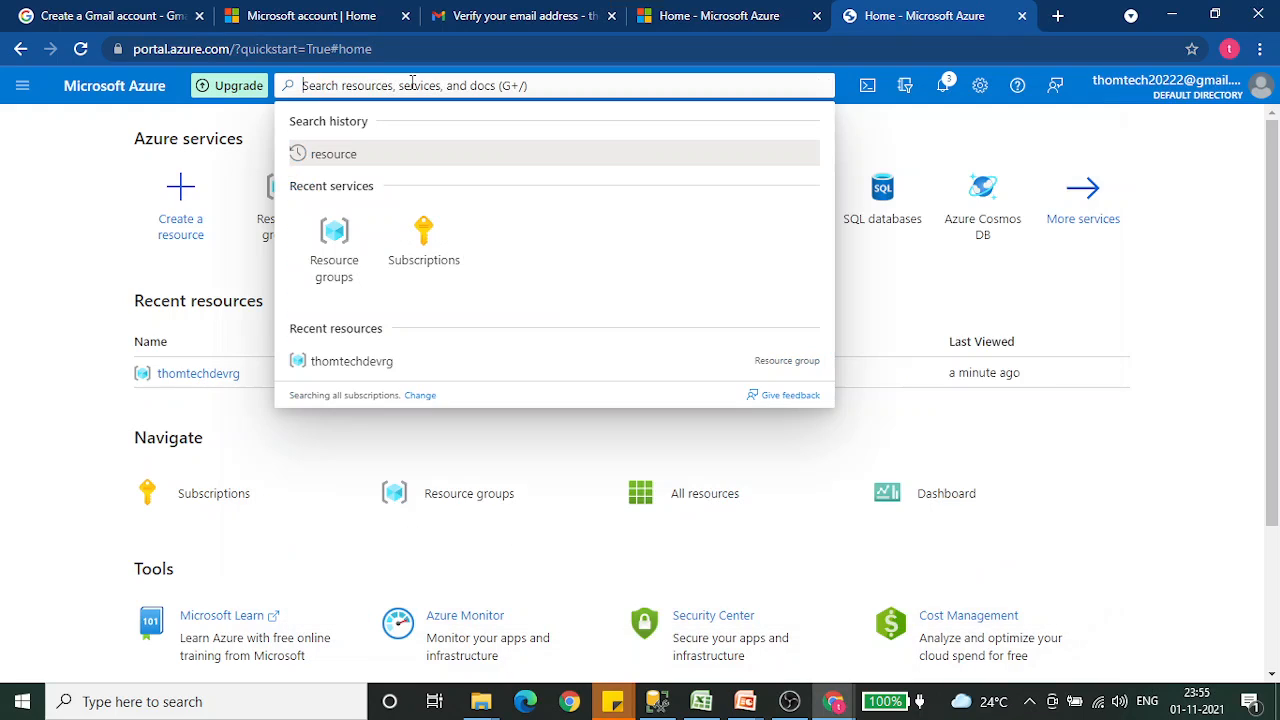
- Search the portal for data factory and open the Data factories service
{"action": "type", "text": "data factory"}
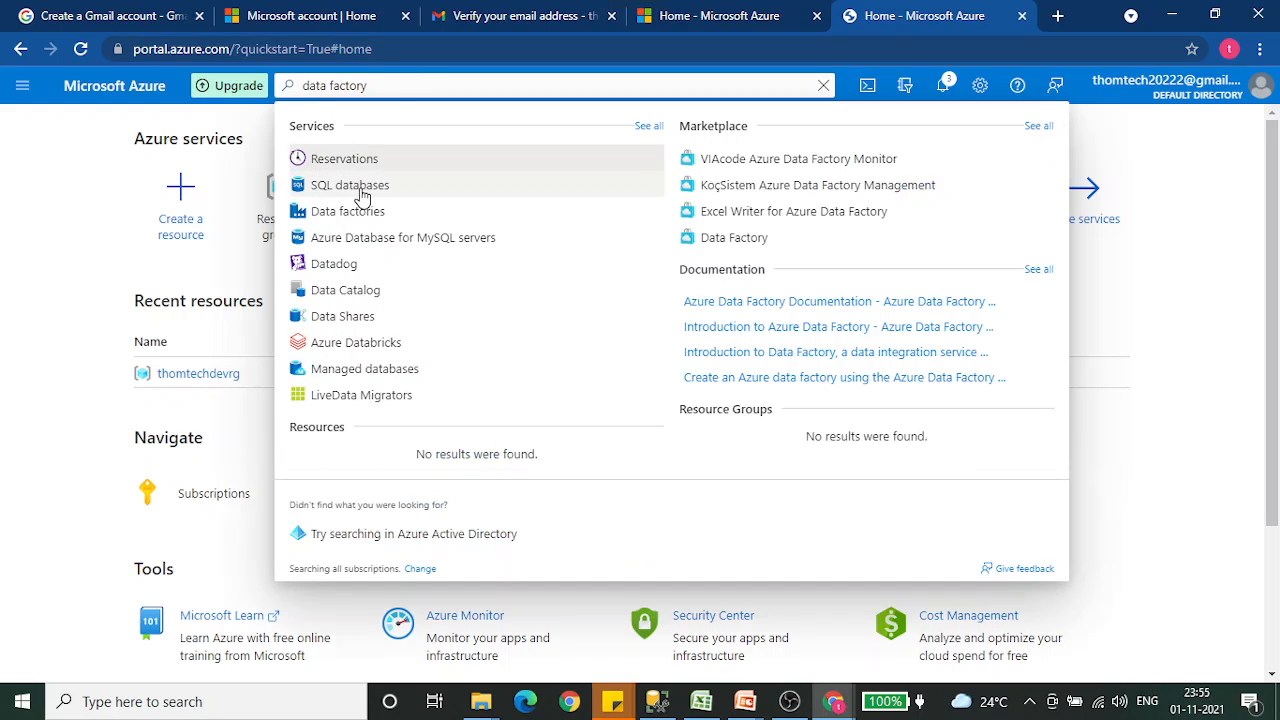
{"action": "left_click", "coordinate": [347, 211]}
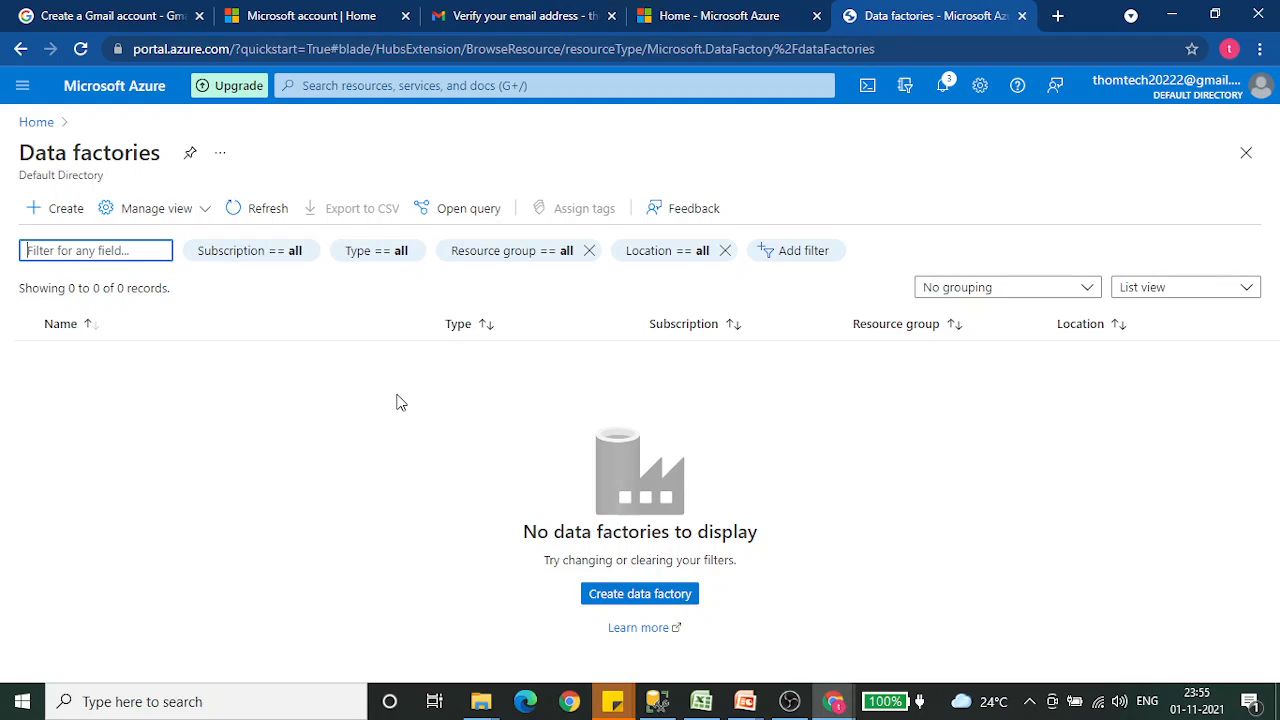
- Start creating a data factory and choose thomtechdevrg as its resource group
{"action": "left_click", "coordinate": [640, 598]}
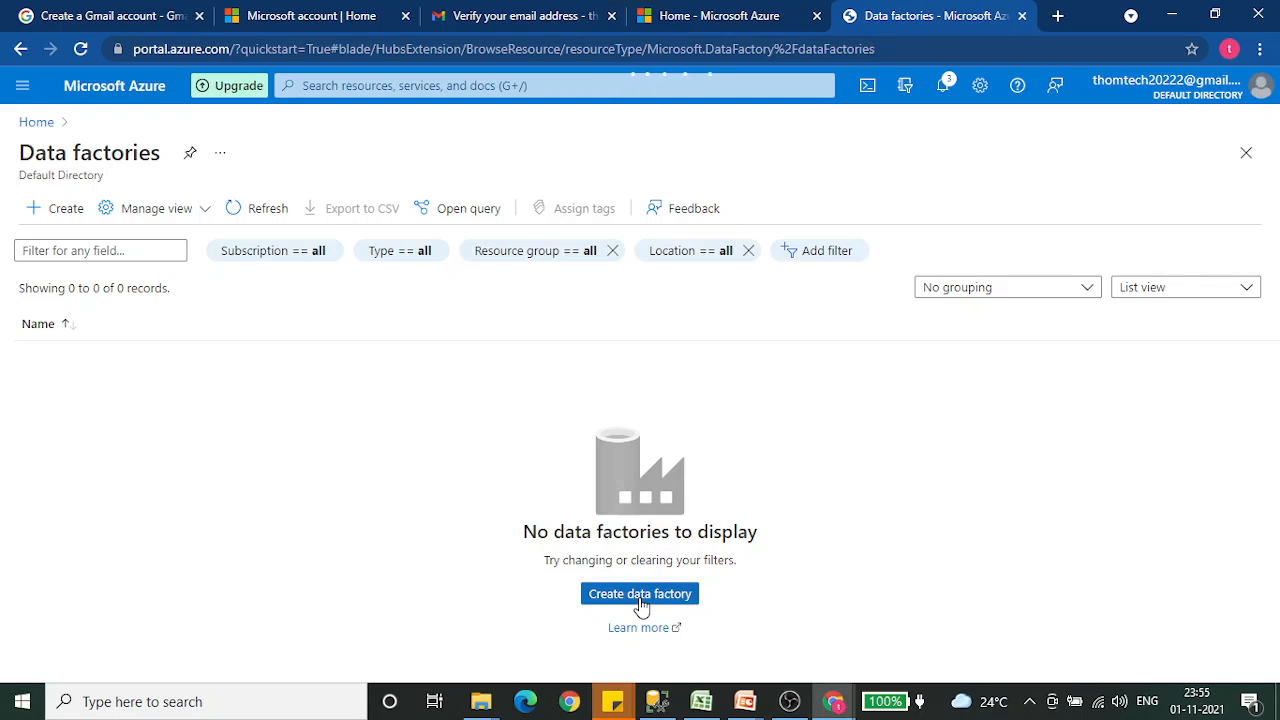
{"action": "left_click", "coordinate": [645, 600]}
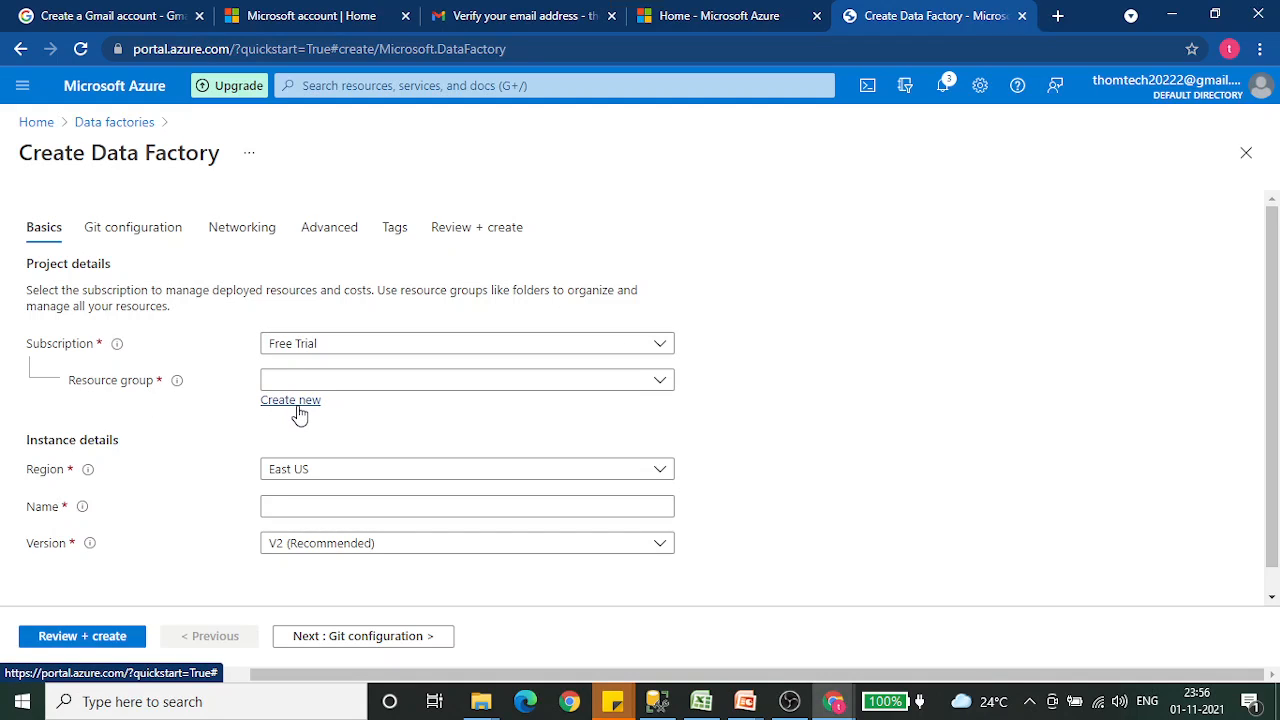
{"action": "left_click", "coordinate": [661, 390]}
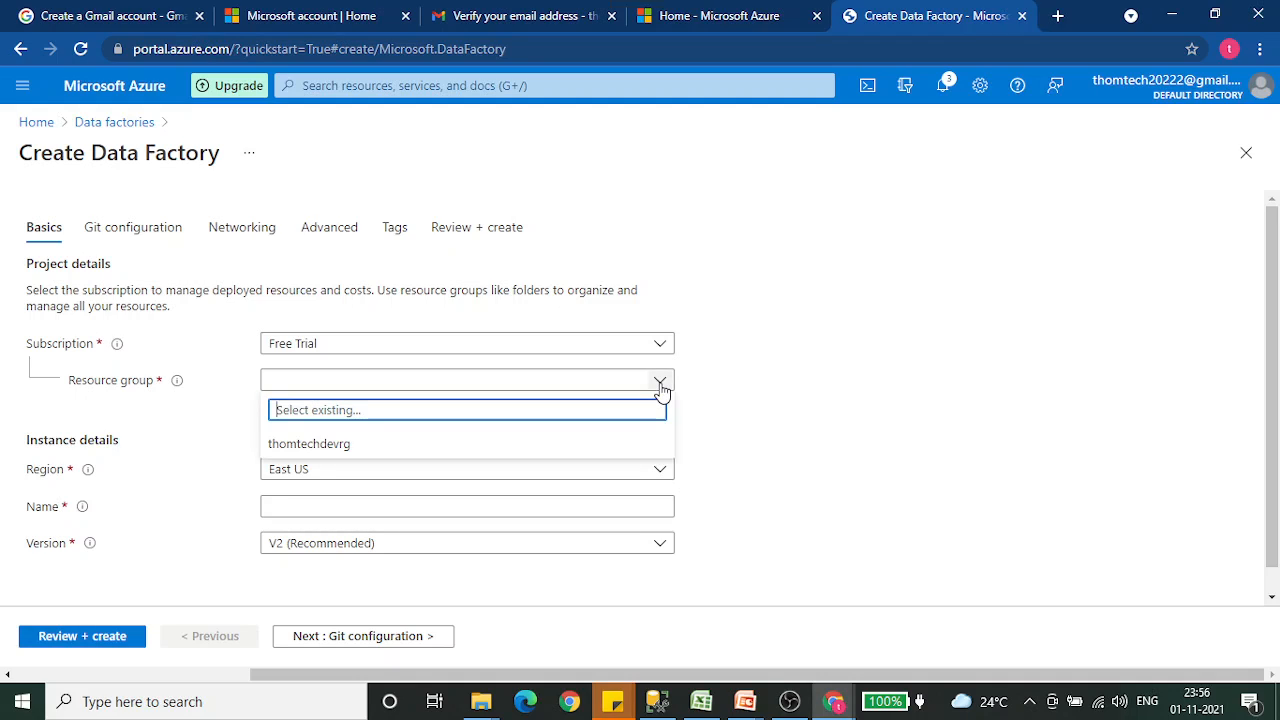
{"action": "left_click", "coordinate": [388, 449]}
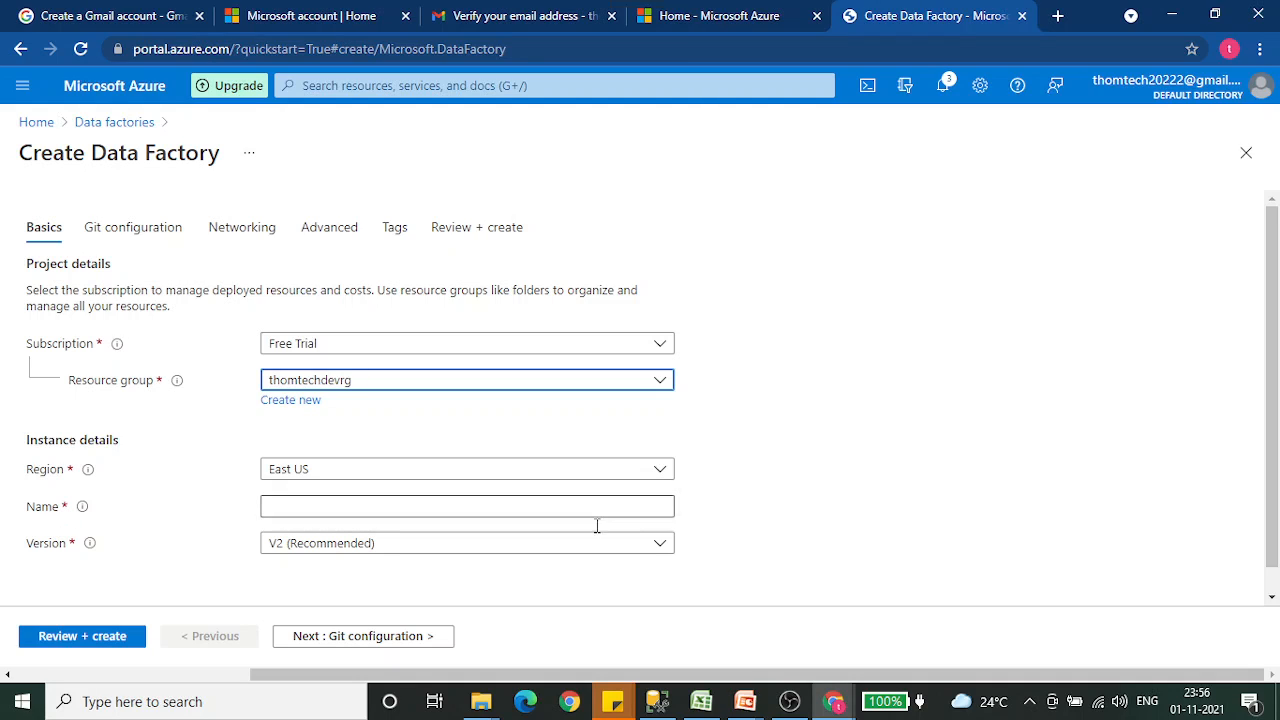
- Copy the ADF name thomtechdevadf from D2 of the Excel sheet and paste it as the data factory's name in the Azure portal
{"action": "left_click", "coordinate": [701, 701]}
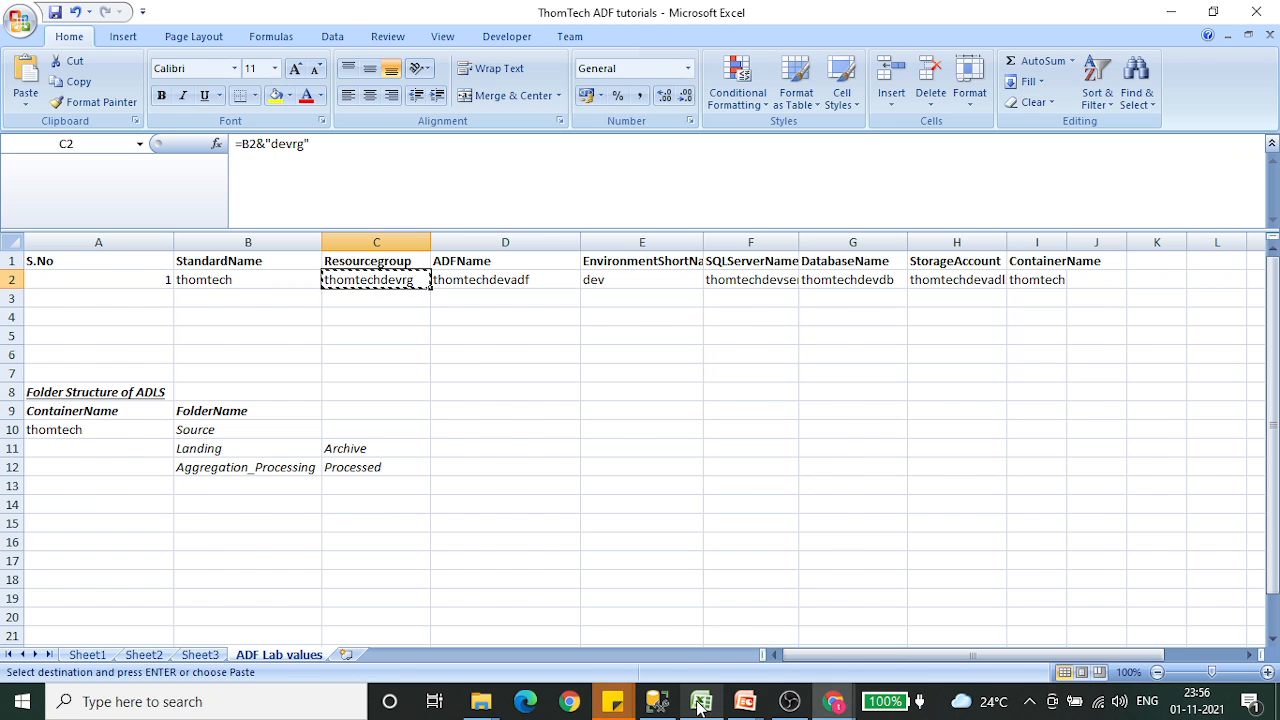
{"action": "left_click", "coordinate": [491, 280]}
{"action": "key", "text": "ctrl+c"}
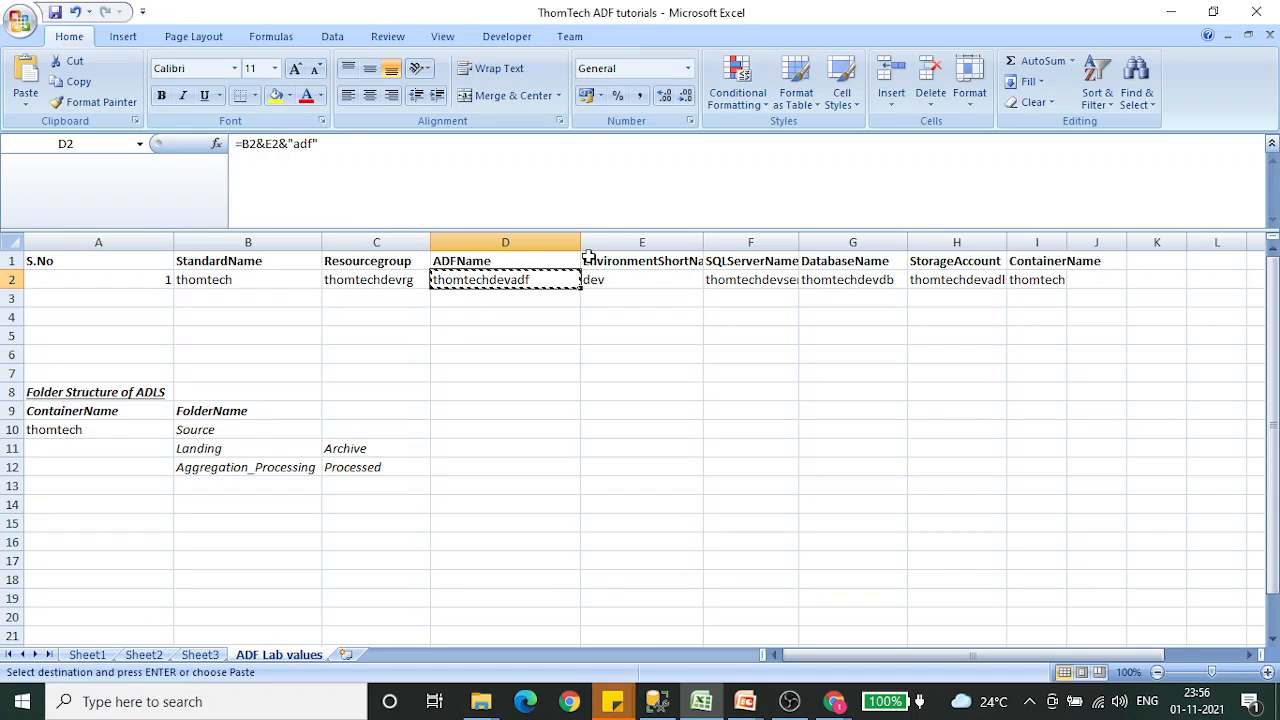
{"action": "left_click", "coordinate": [834, 701]}
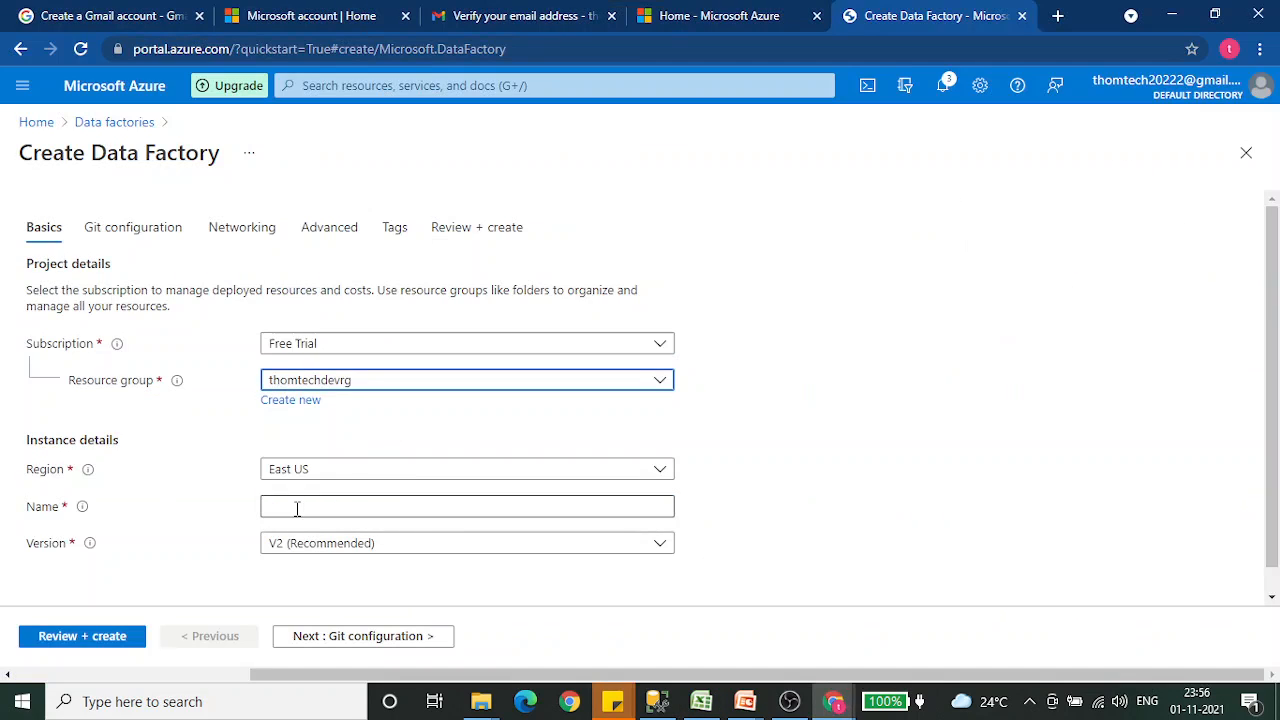
{"action": "left_click", "coordinate": [297, 507]}
{"action": "key", "text": "ctrl+v"}
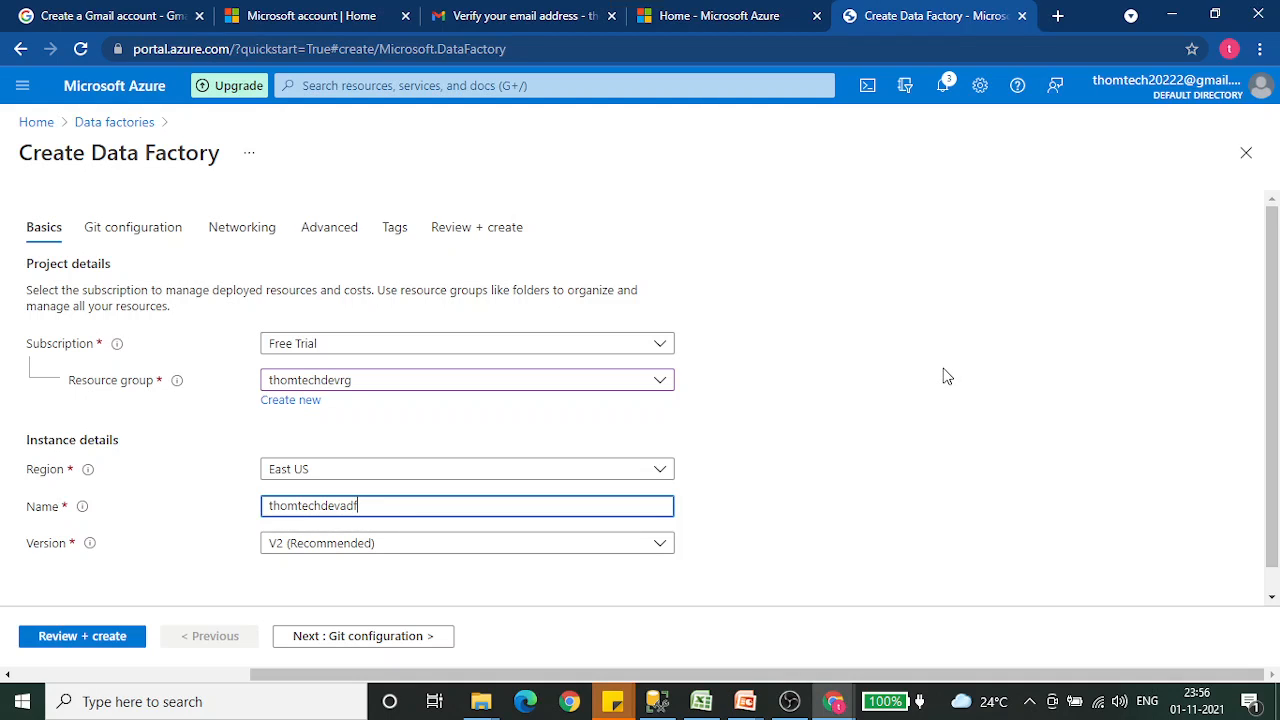
- Set Git to be configured later for the data factory and proceed to its networking settings
{"action": "scroll", "coordinate": [946, 376], "scroll_direction": "down", "scroll_amount": 1}
{"action": "left_click", "coordinate": [358, 638]}
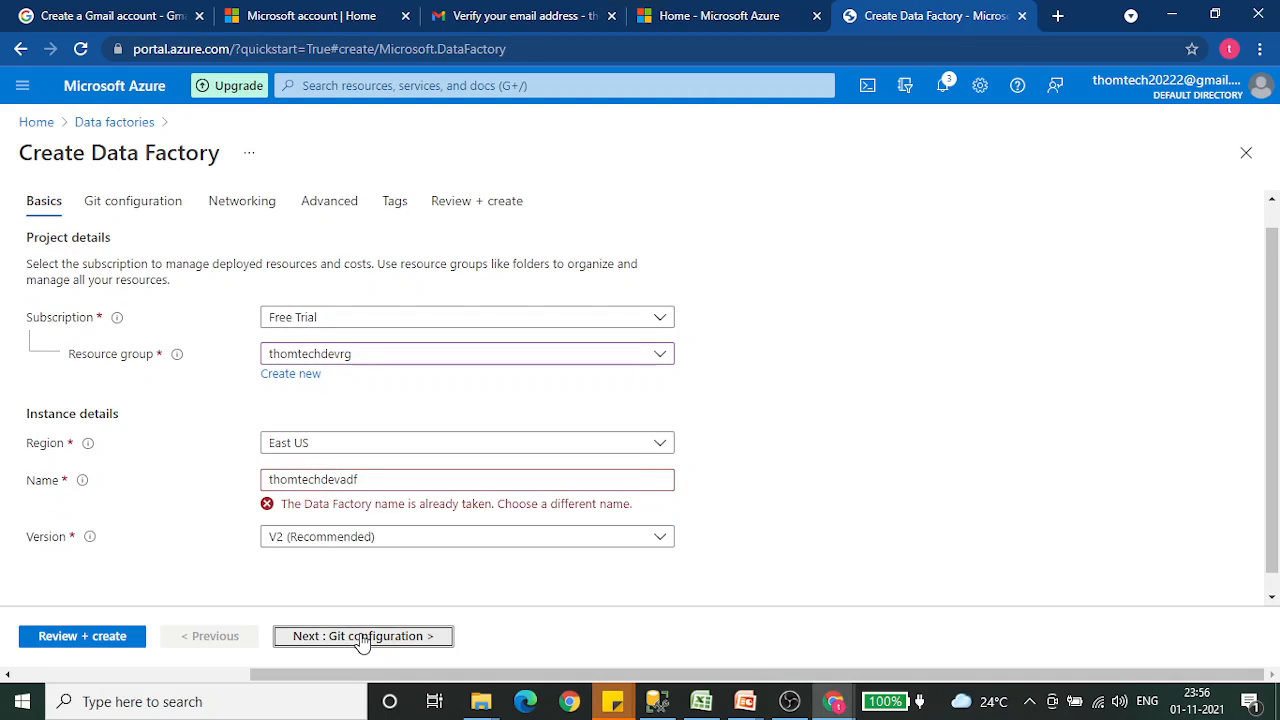
{"action": "left_click", "coordinate": [270, 327]}
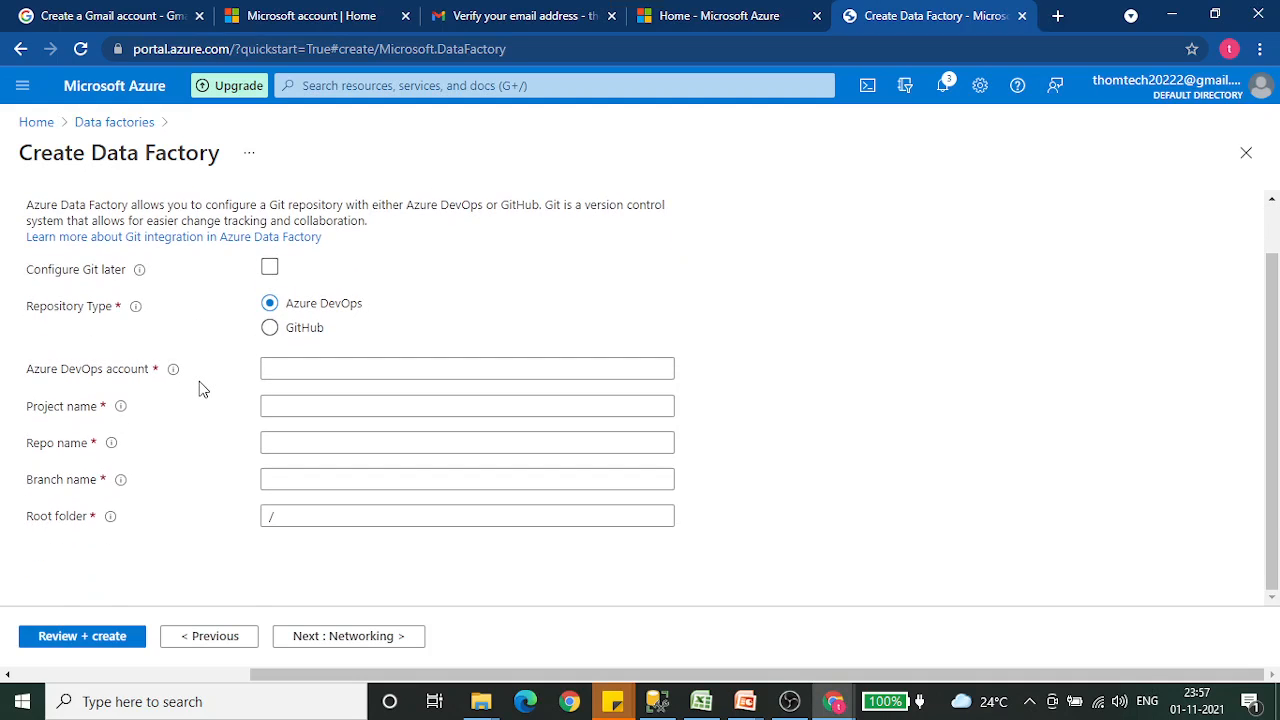
{"action": "left_click", "coordinate": [271, 272]}
{"action": "left_click", "coordinate": [345, 640]}
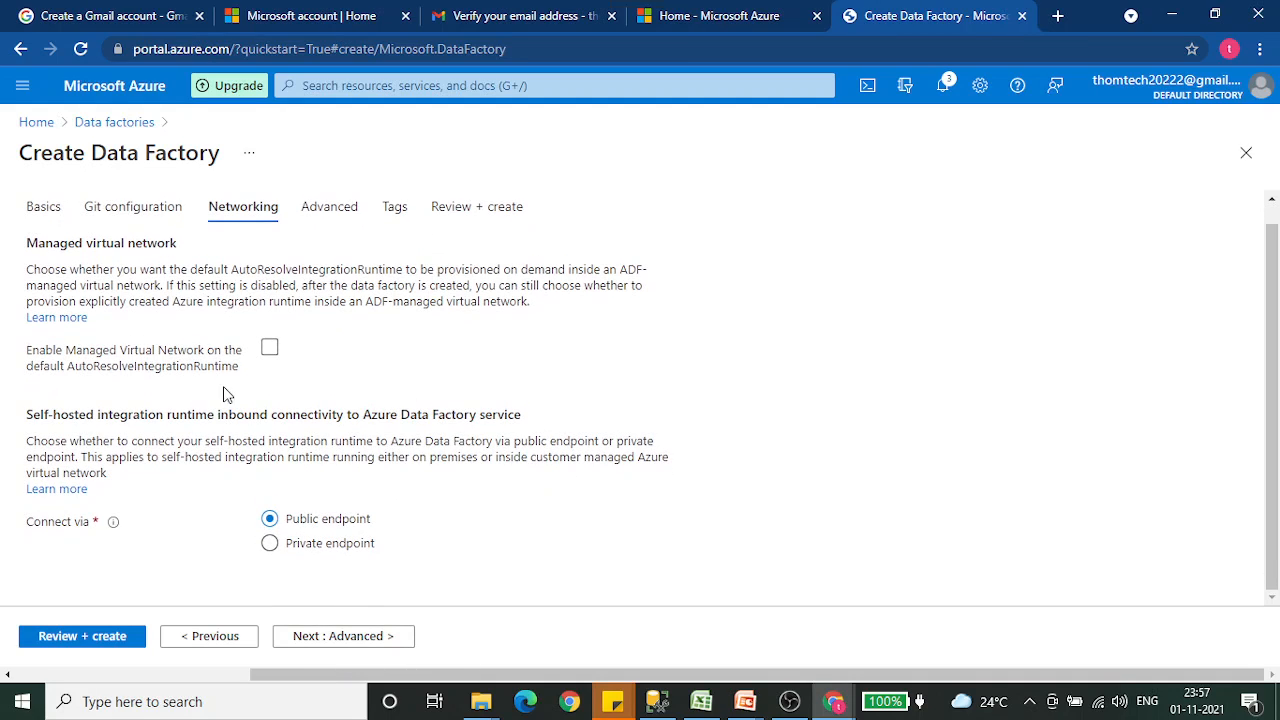
- Keep the default networking and encryption settings, leave the tags empty, and create the data factory after reviewing its summary
{"action": "left_click", "coordinate": [368, 637]}
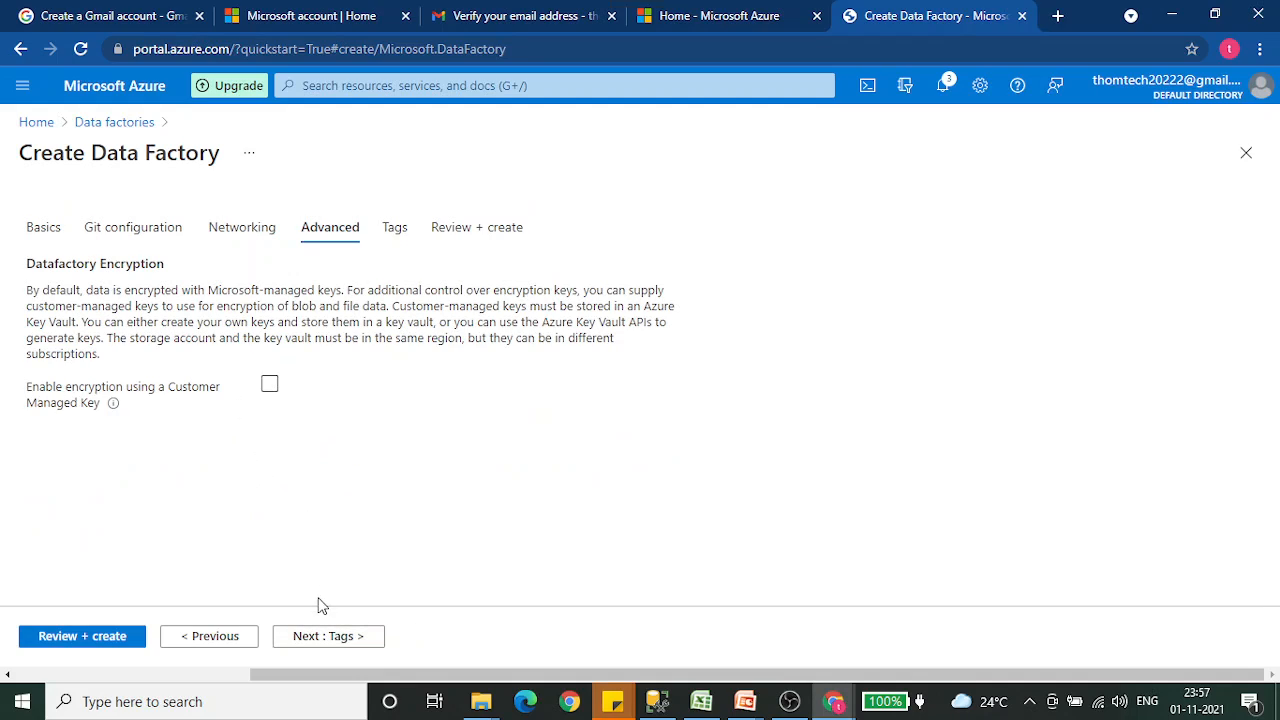
{"action": "left_click", "coordinate": [355, 638]}
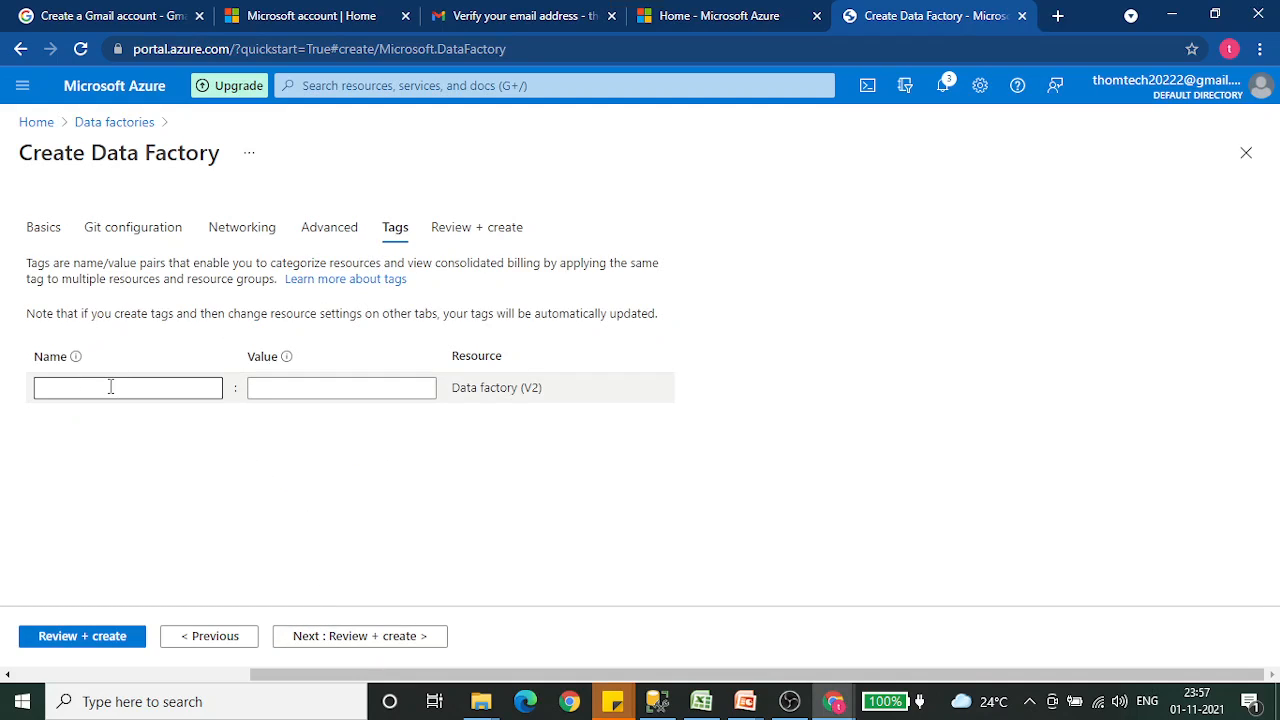
{"action": "left_click", "coordinate": [109, 385]}
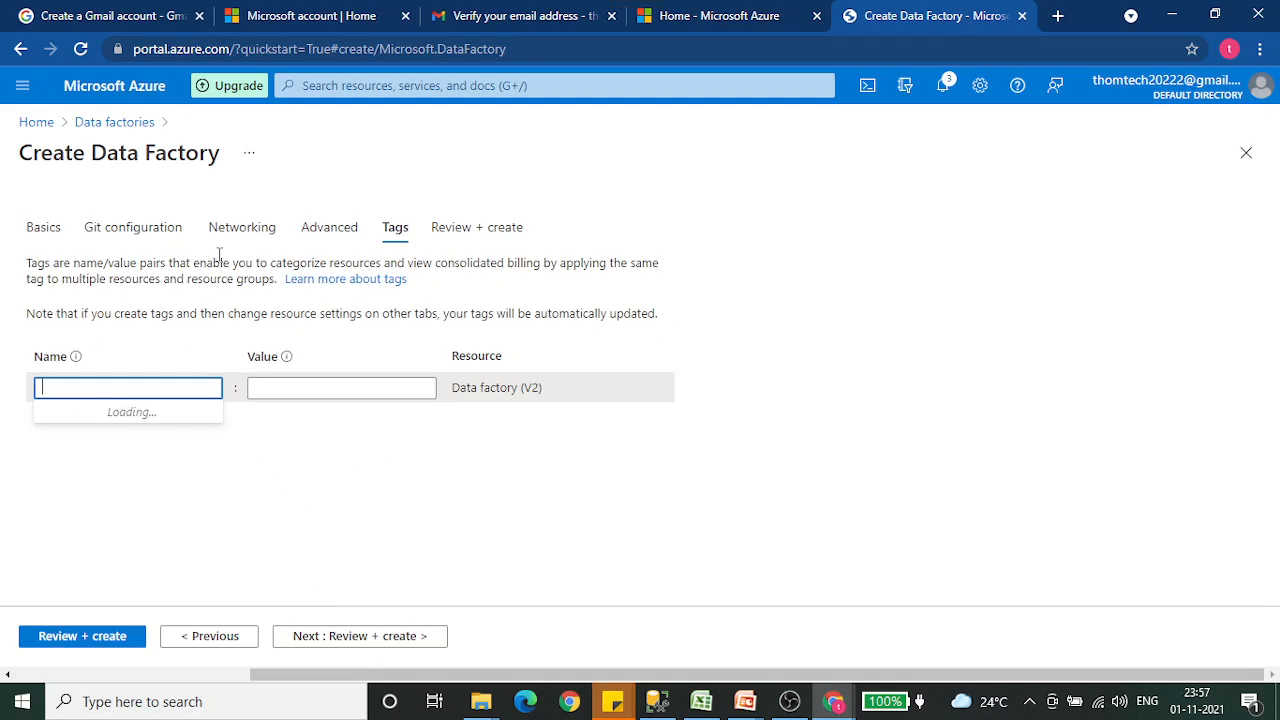
{"action": "left_click", "coordinate": [391, 638]}
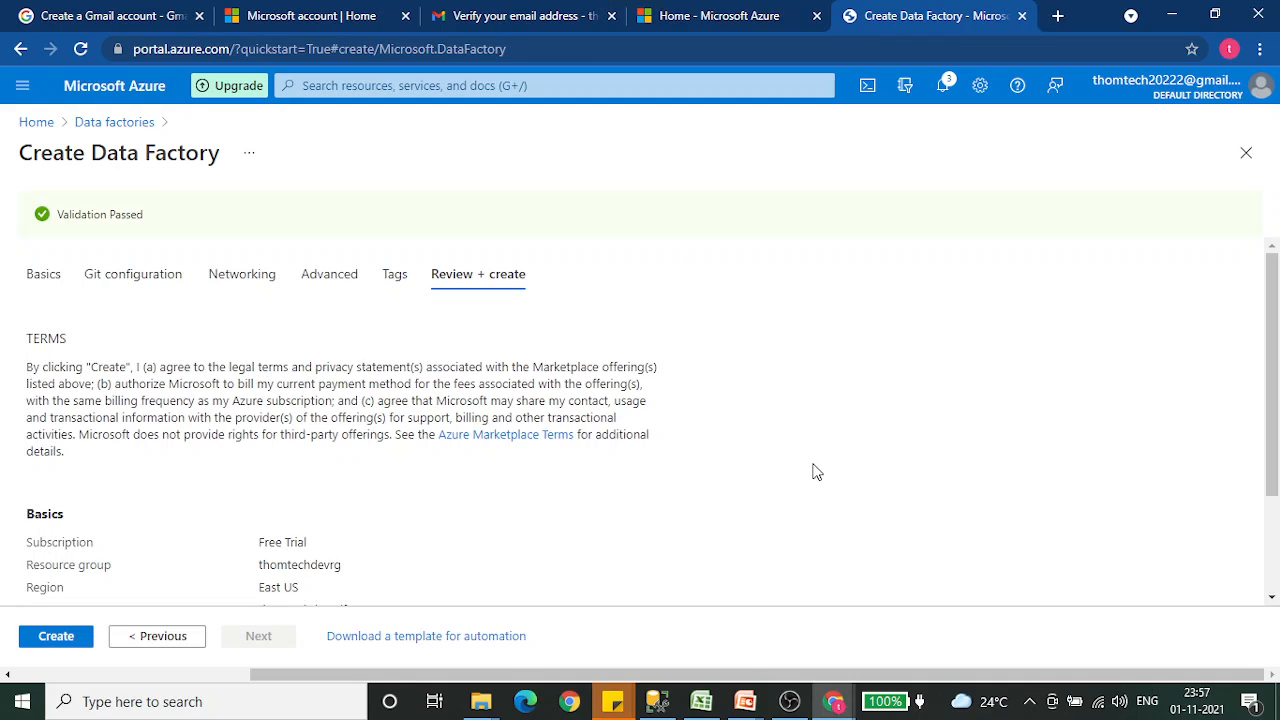
{"action": "scroll", "coordinate": [817, 472], "scroll_direction": "down", "scroll_amount": 3}
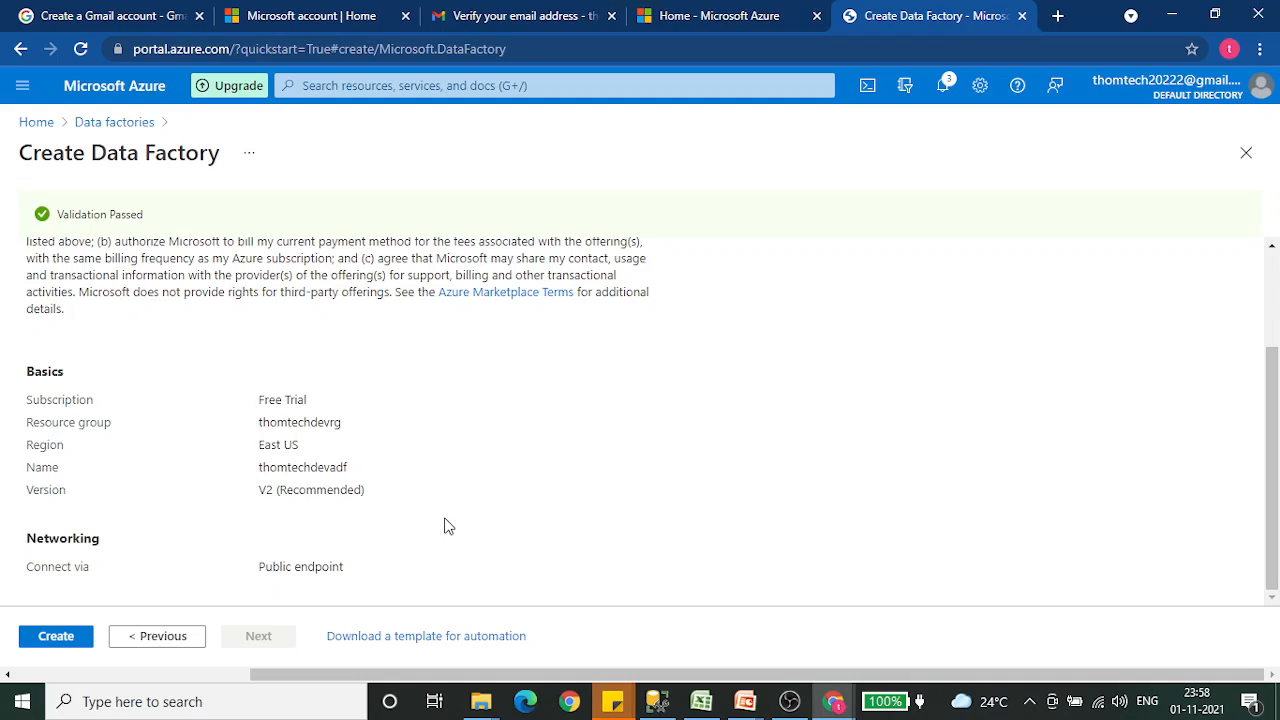
{"action": "left_click", "coordinate": [84, 640]}
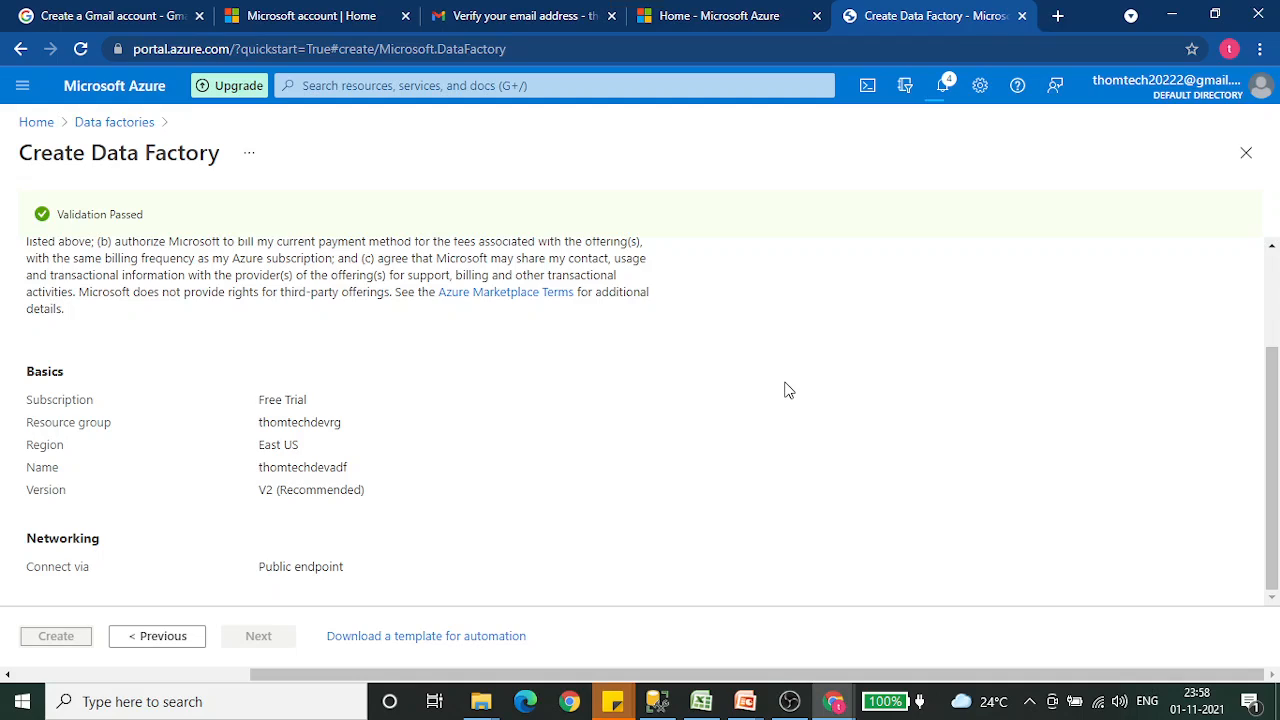
- Check the data factory's deployment in the notifications and return to the portal home page
{"action": "left_click", "coordinate": [942, 88]}
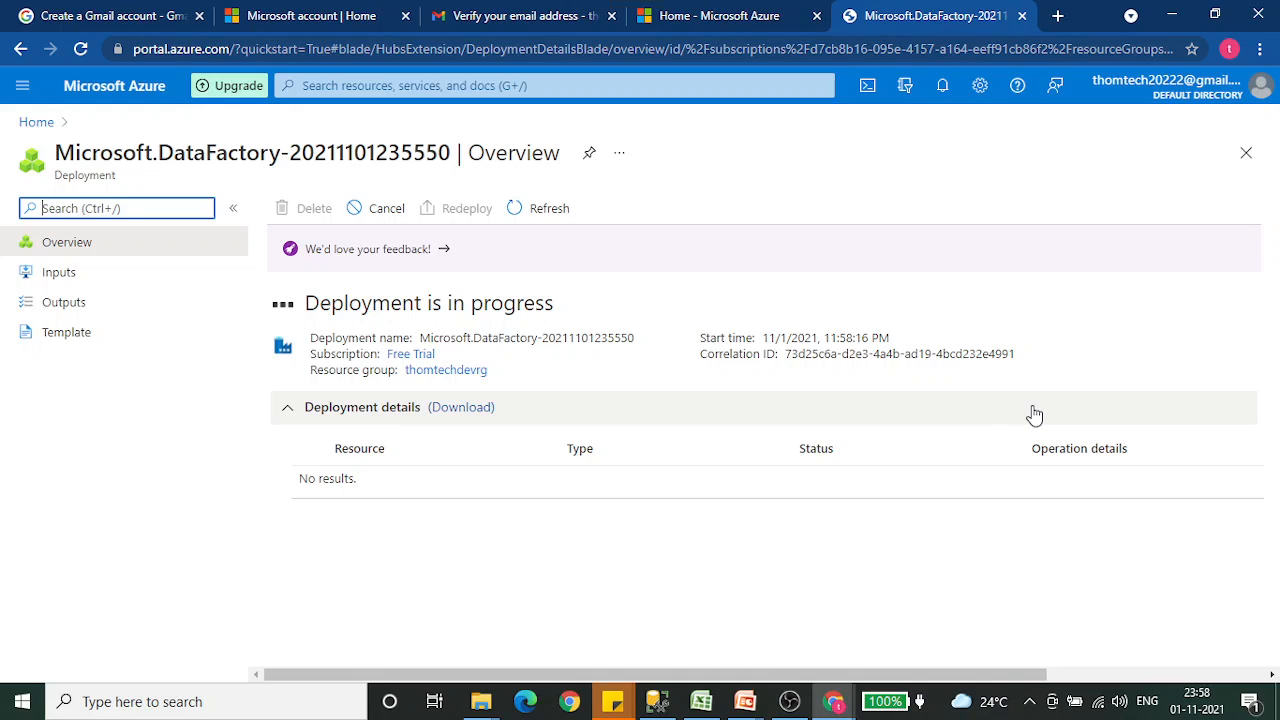
{"action": "left_click", "coordinate": [942, 86]}
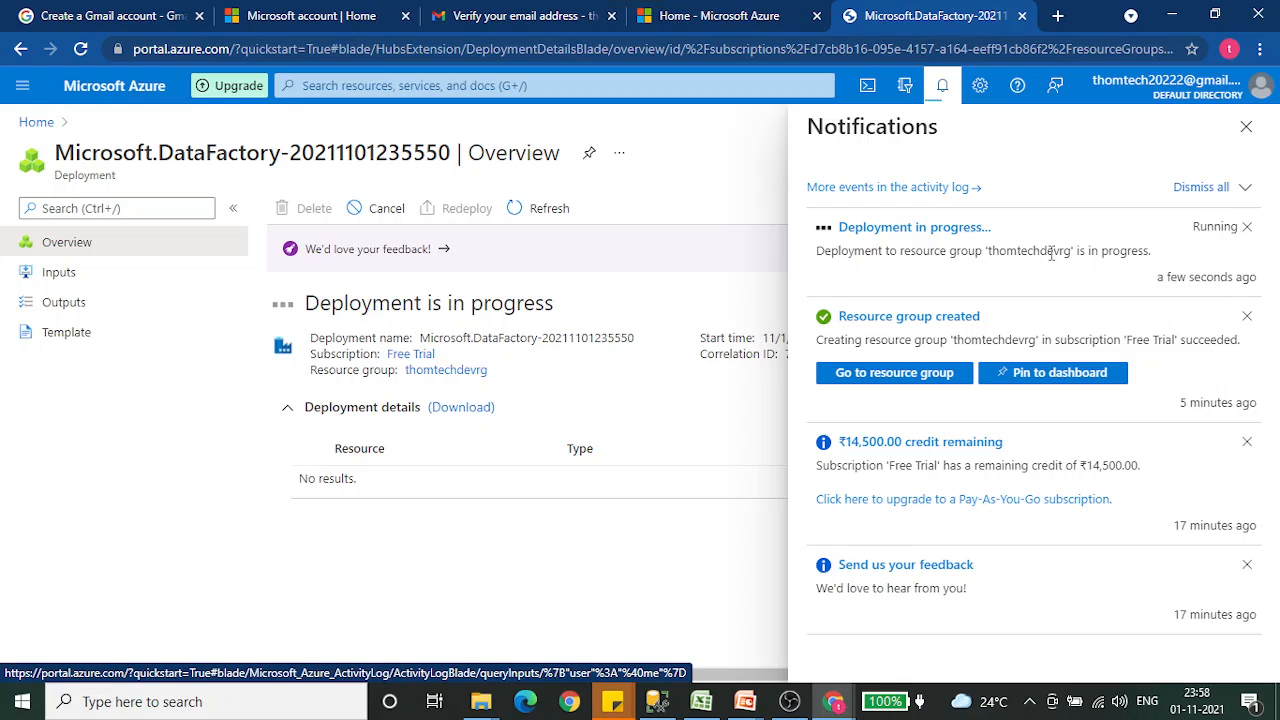
{"action": "left_click", "coordinate": [36, 122]}
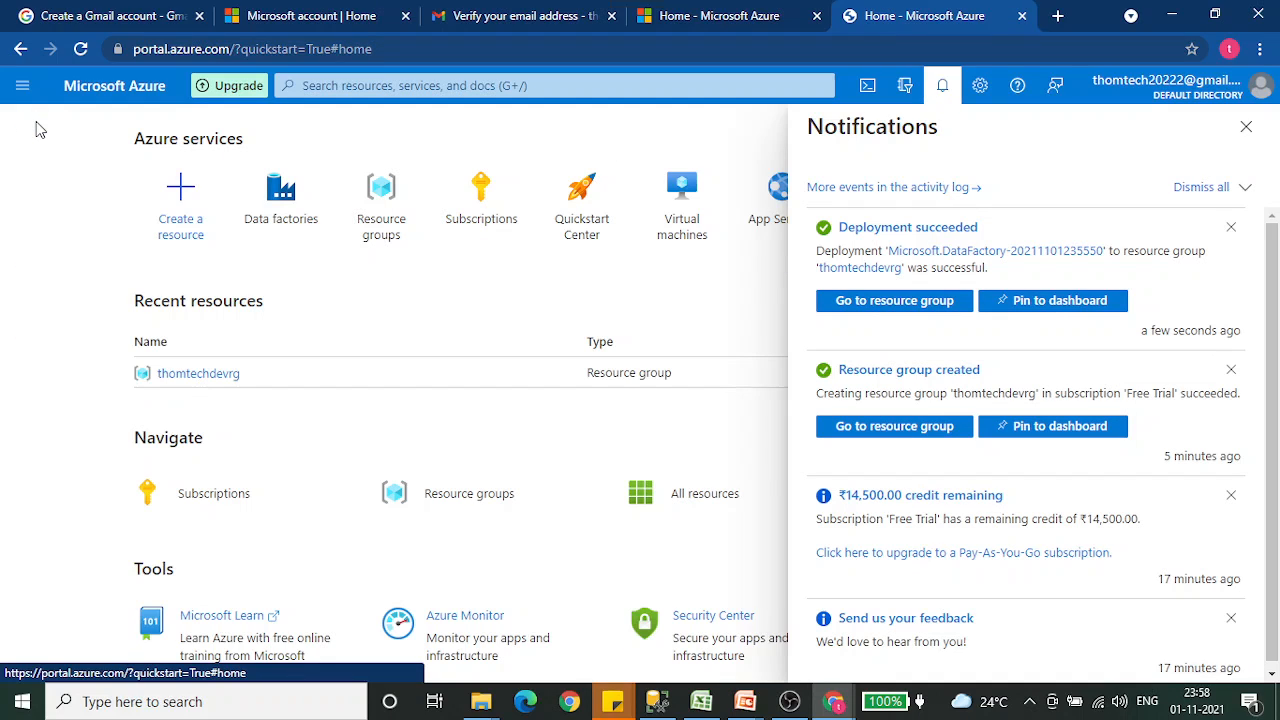
- Close the notifications, search the portal for the Data factories service, and open the thomtechdevadf data factory
{"action": "left_click", "coordinate": [1245, 127]}
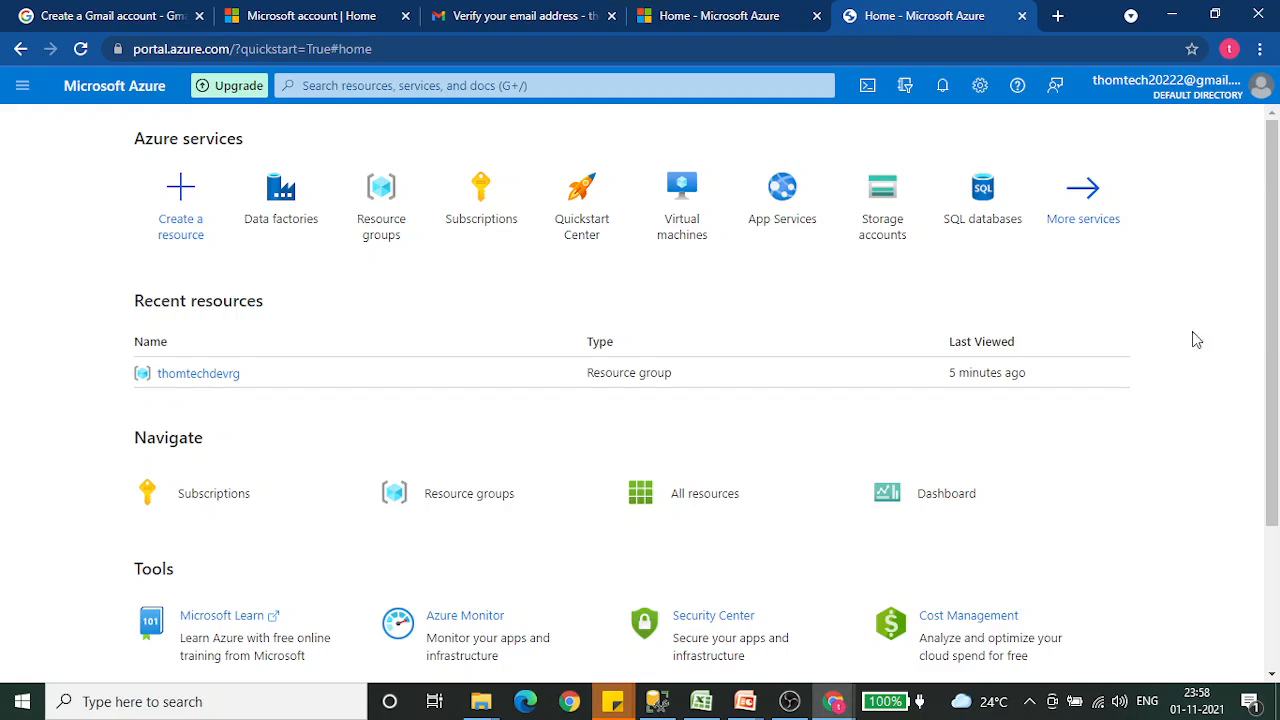
{"action": "mouse_move", "coordinate": [283, 225]}
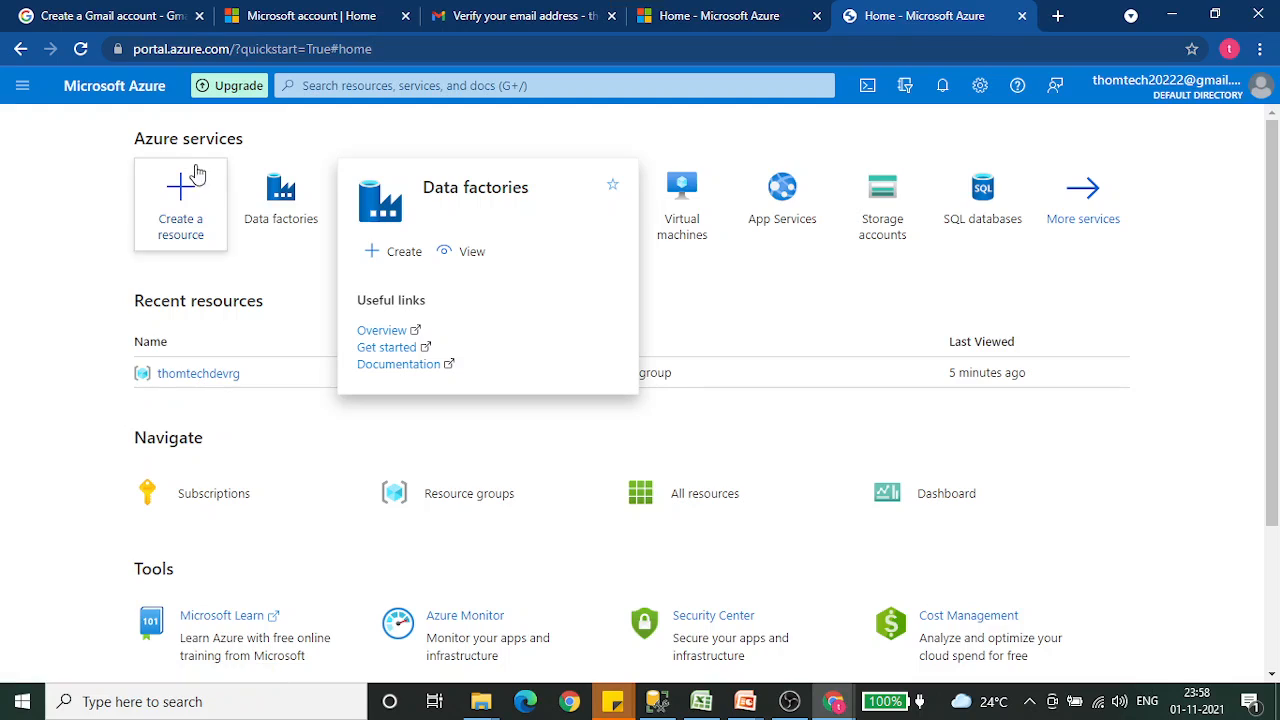
{"action": "left_click", "coordinate": [371, 88]}
{"action": "type", "text": "data"}
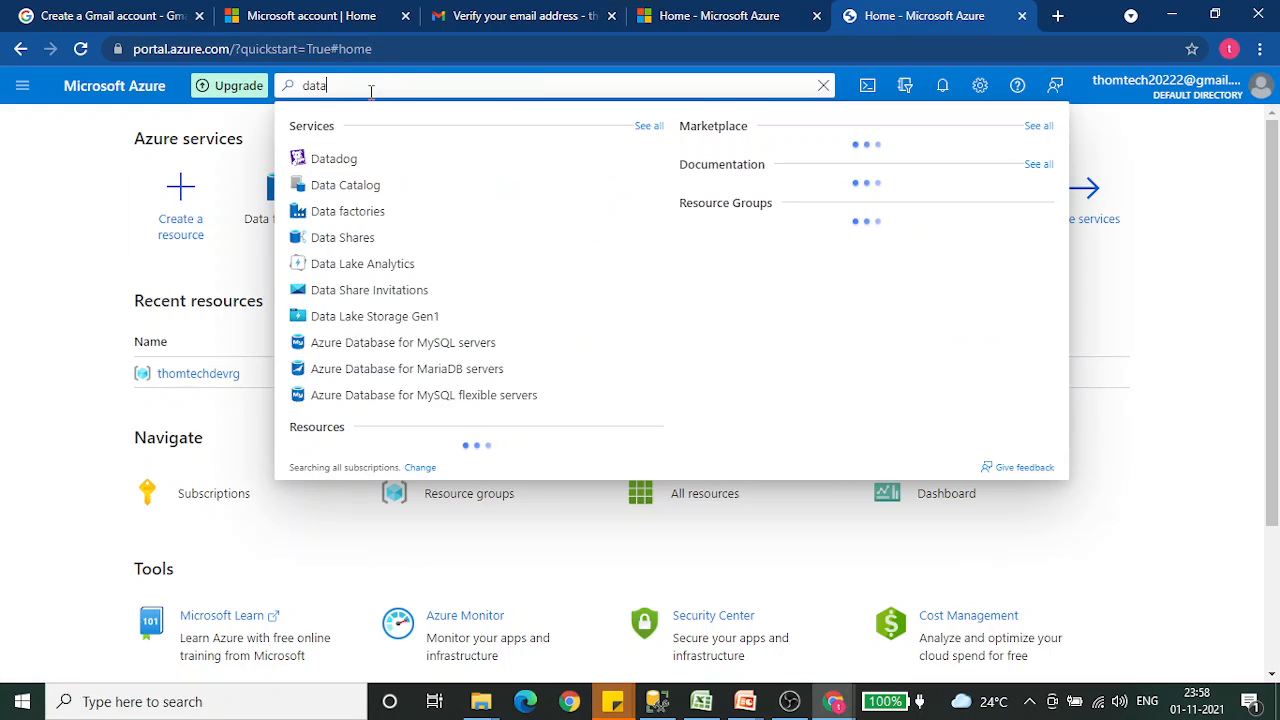
{"action": "type", "text": " fatory"}
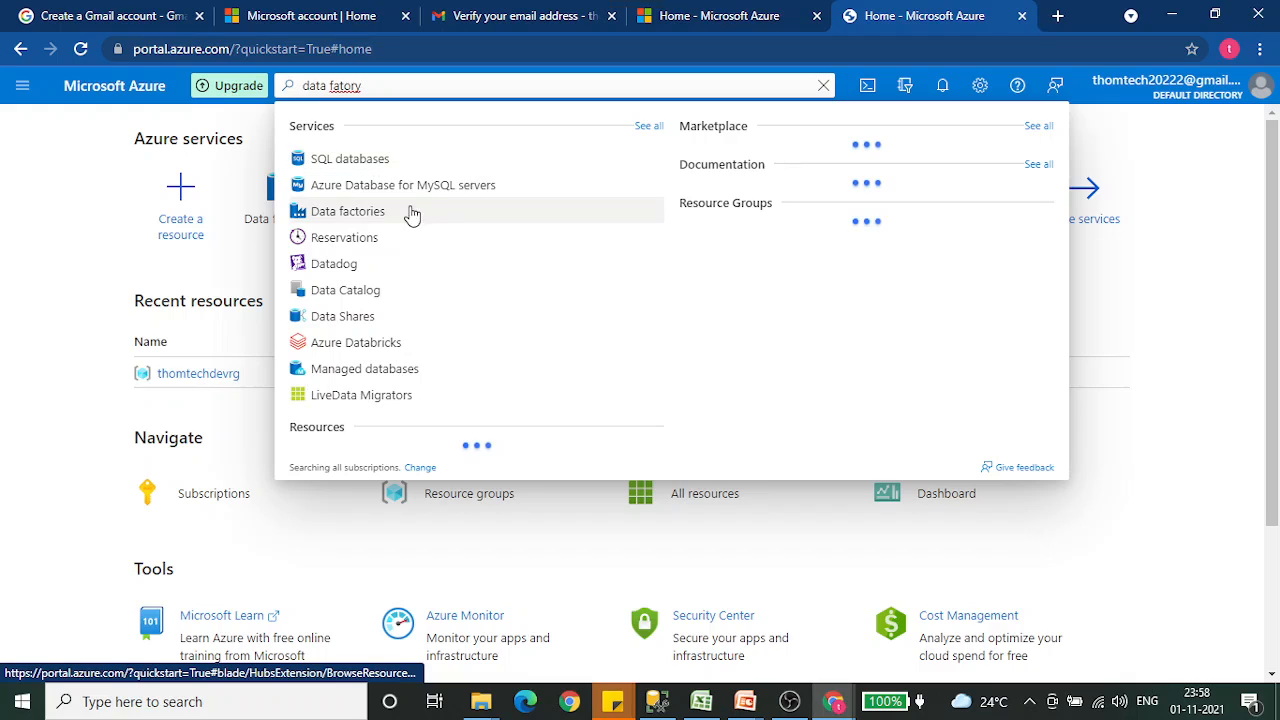
{"action": "left_click", "coordinate": [375, 213]}
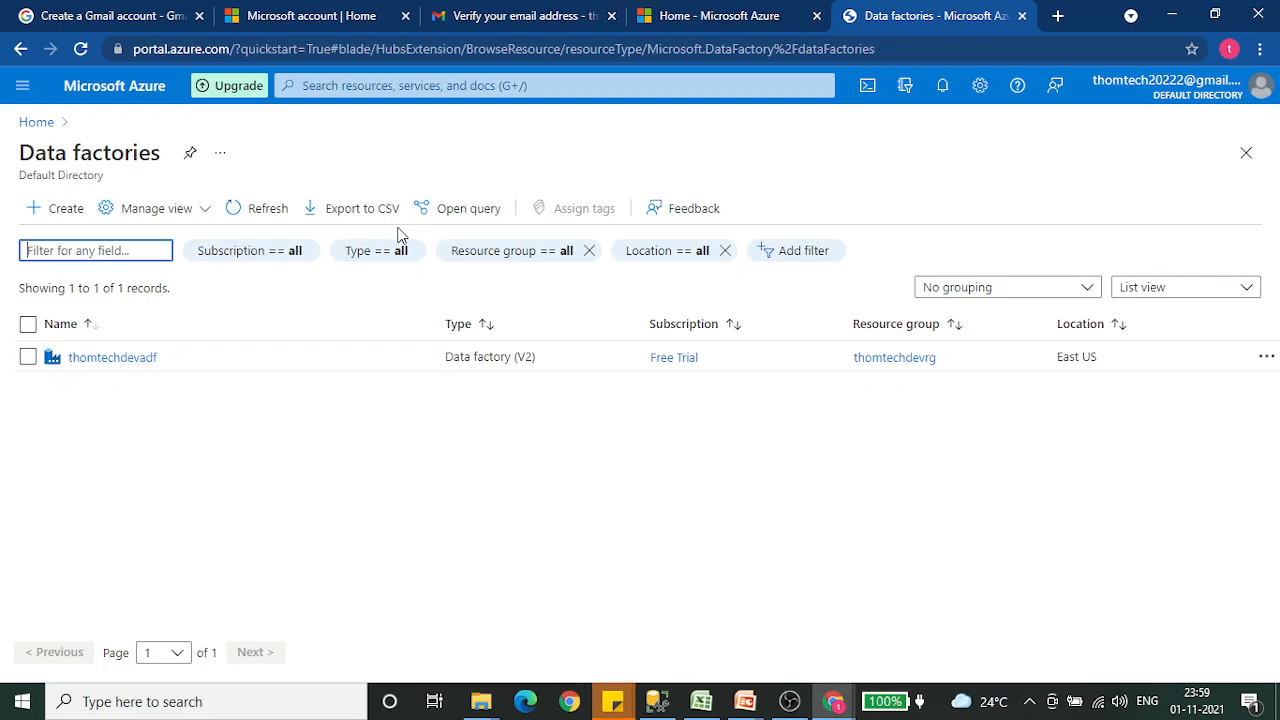
{"action": "left_click", "coordinate": [128, 360]}
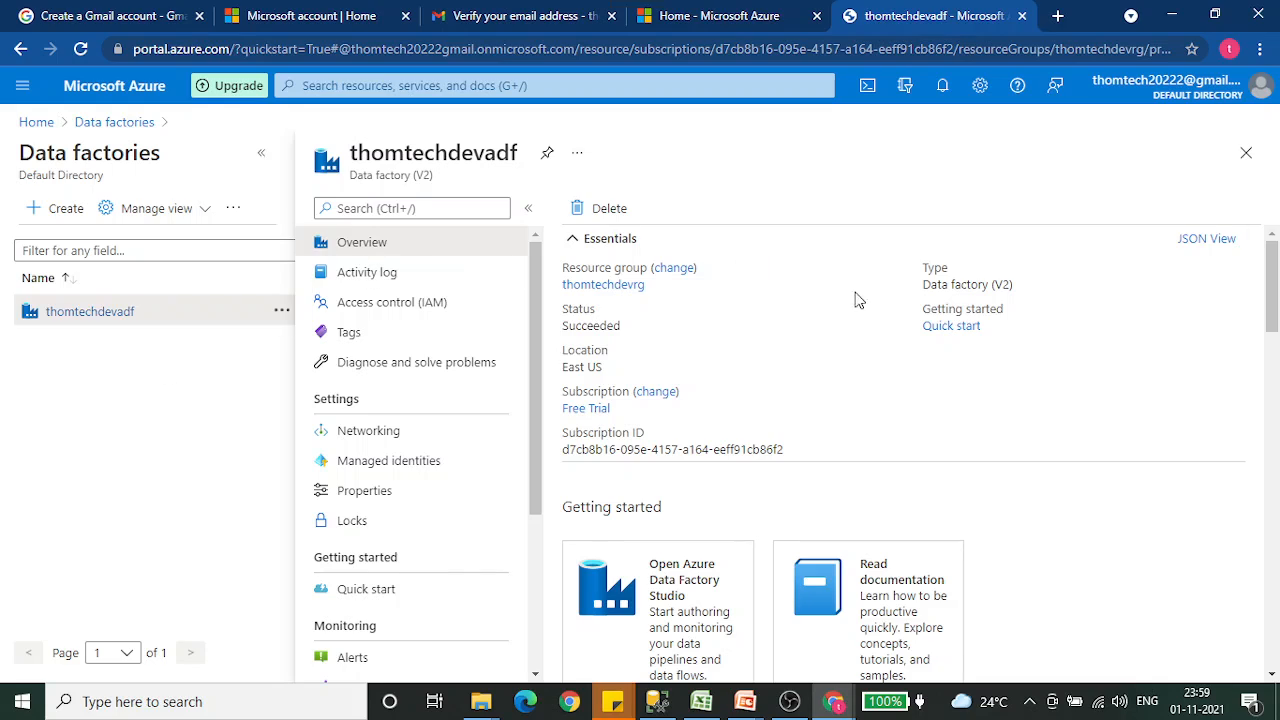
- Launch Azure Data Factory Studio for thomtechdevadf and reload its page while it is loading
{"action": "scroll", "coordinate": [854, 297], "scroll_direction": "down", "scroll_amount": 3}
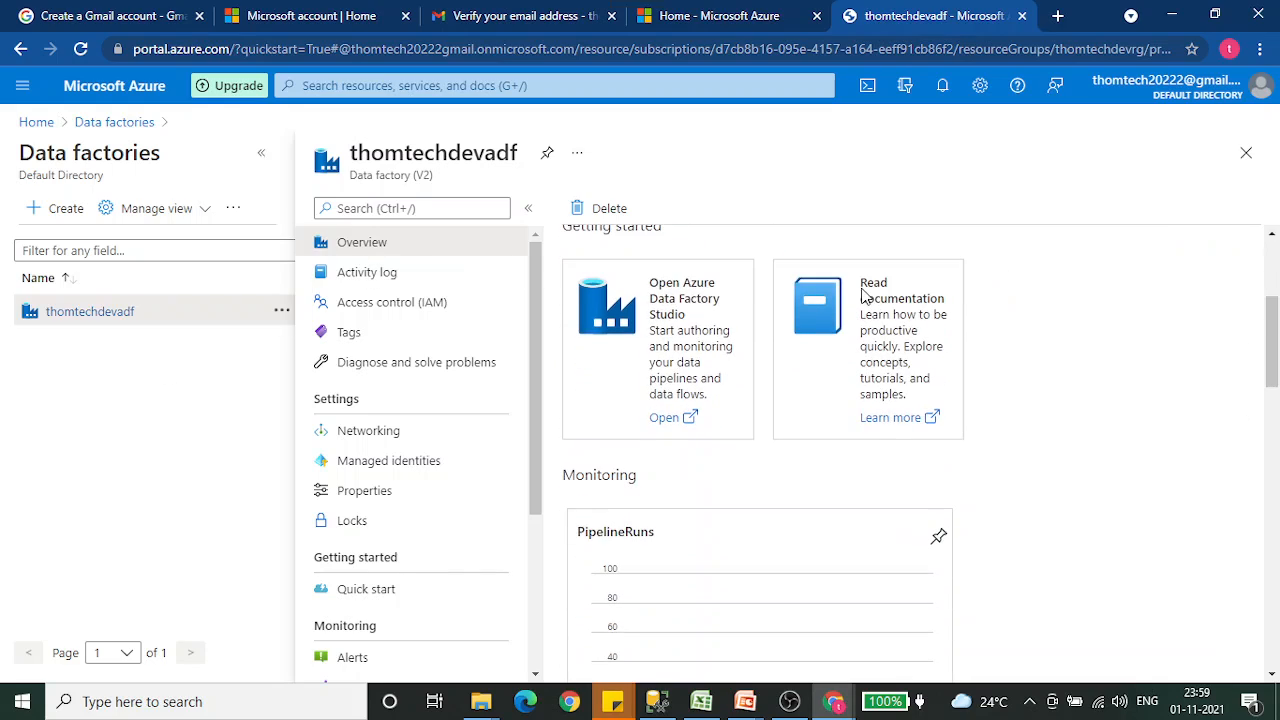
{"action": "left_click", "coordinate": [659, 340]}
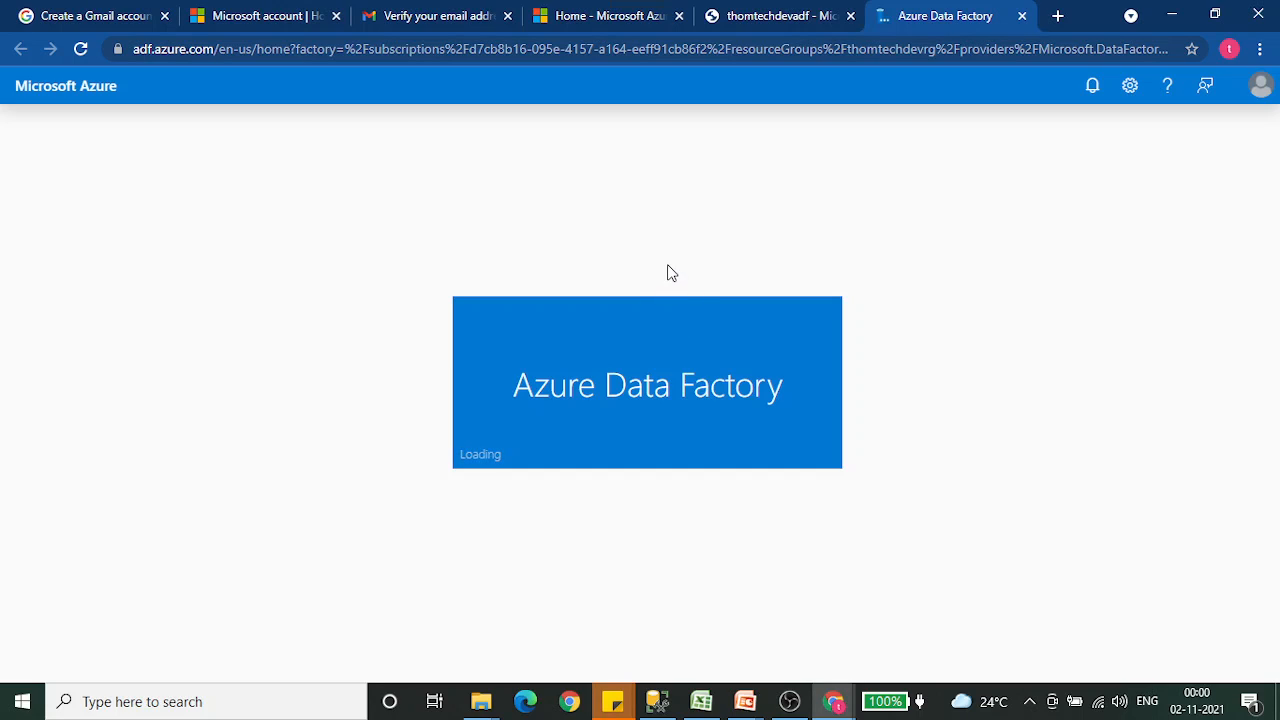
{"action": "left_click", "coordinate": [81, 52]}
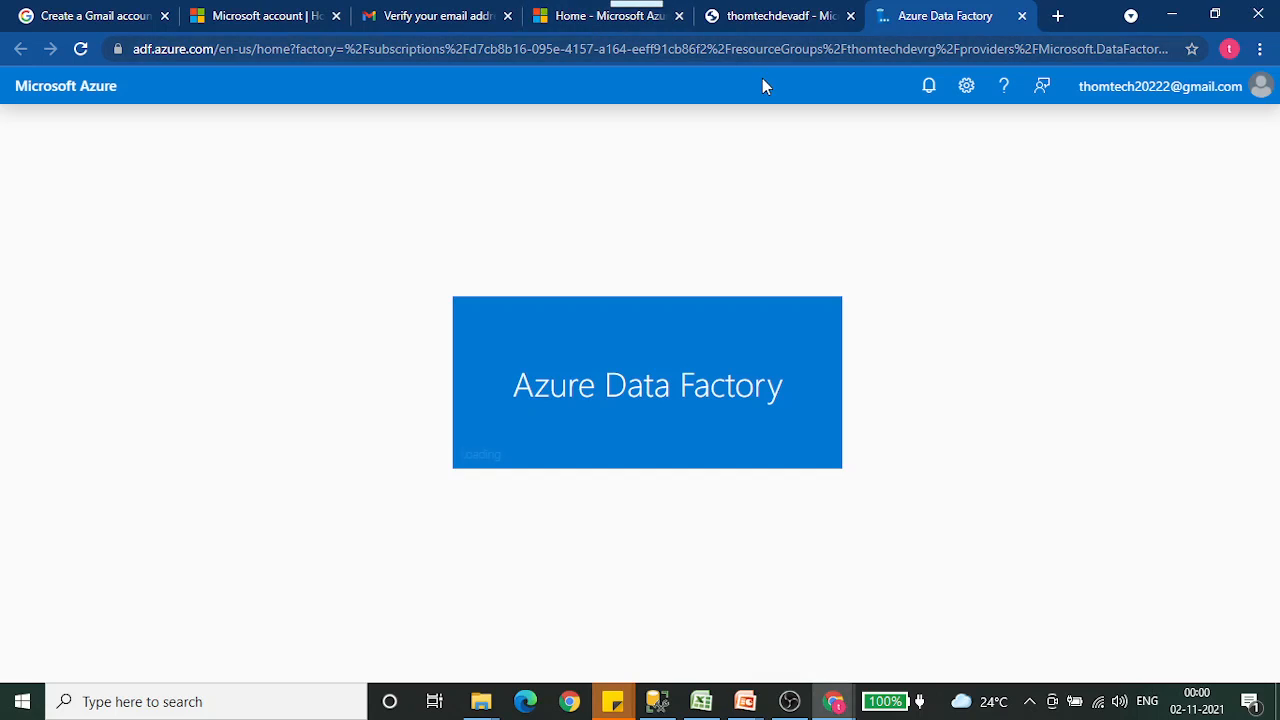
- Check the data factory's deployment status in the notifications on the Azure portal home page, and return to Data Factory Studio
{"action": "left_click", "coordinate": [752, 24]}
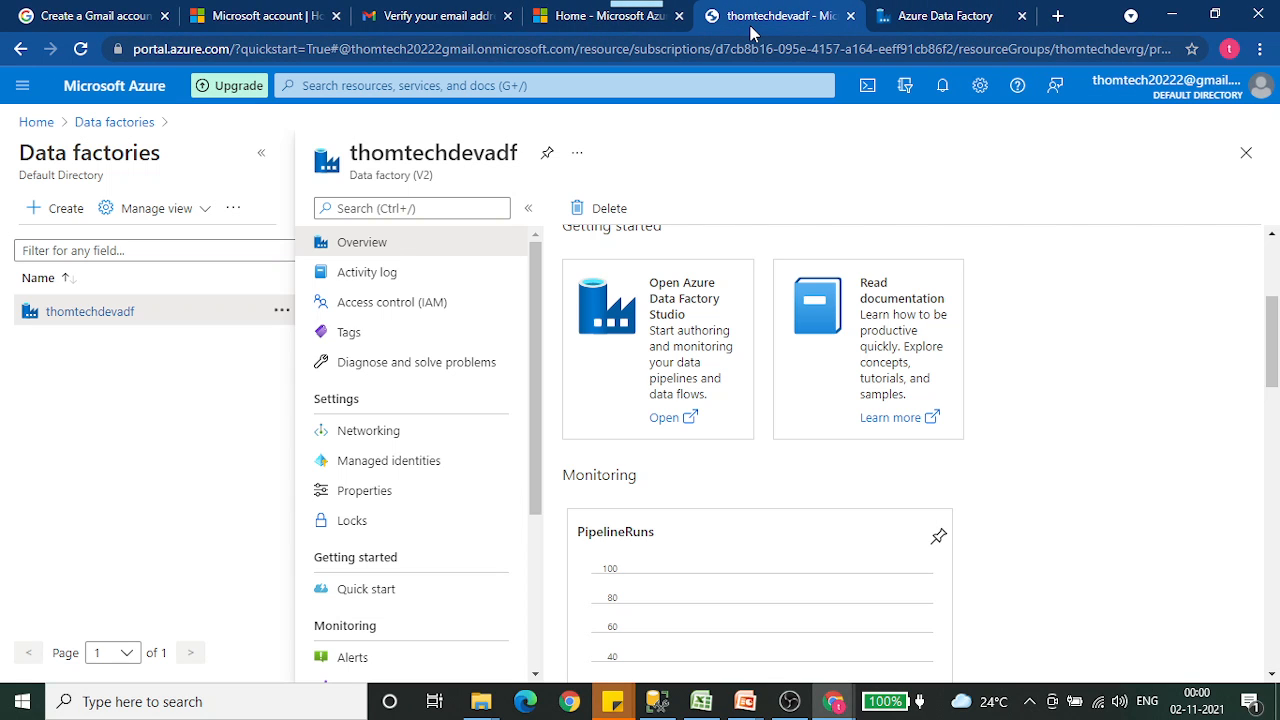
{"action": "left_click", "coordinate": [36, 122]}
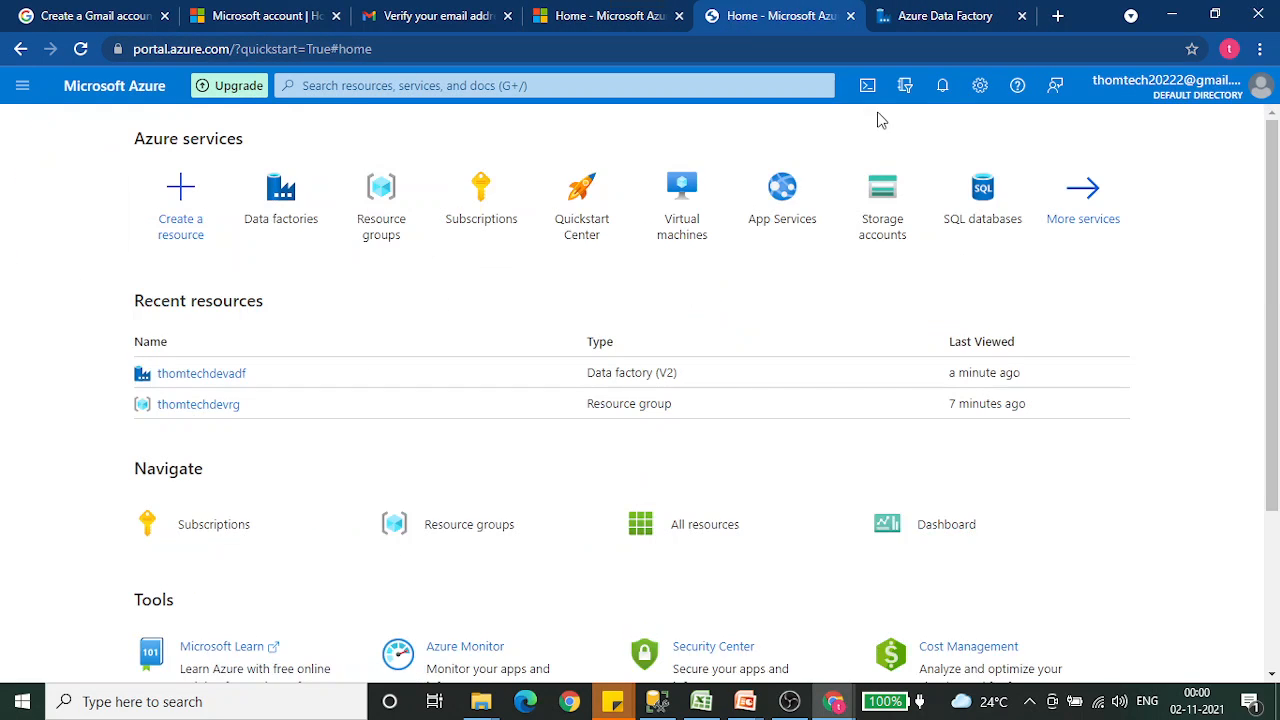
{"action": "left_click", "coordinate": [941, 90]}
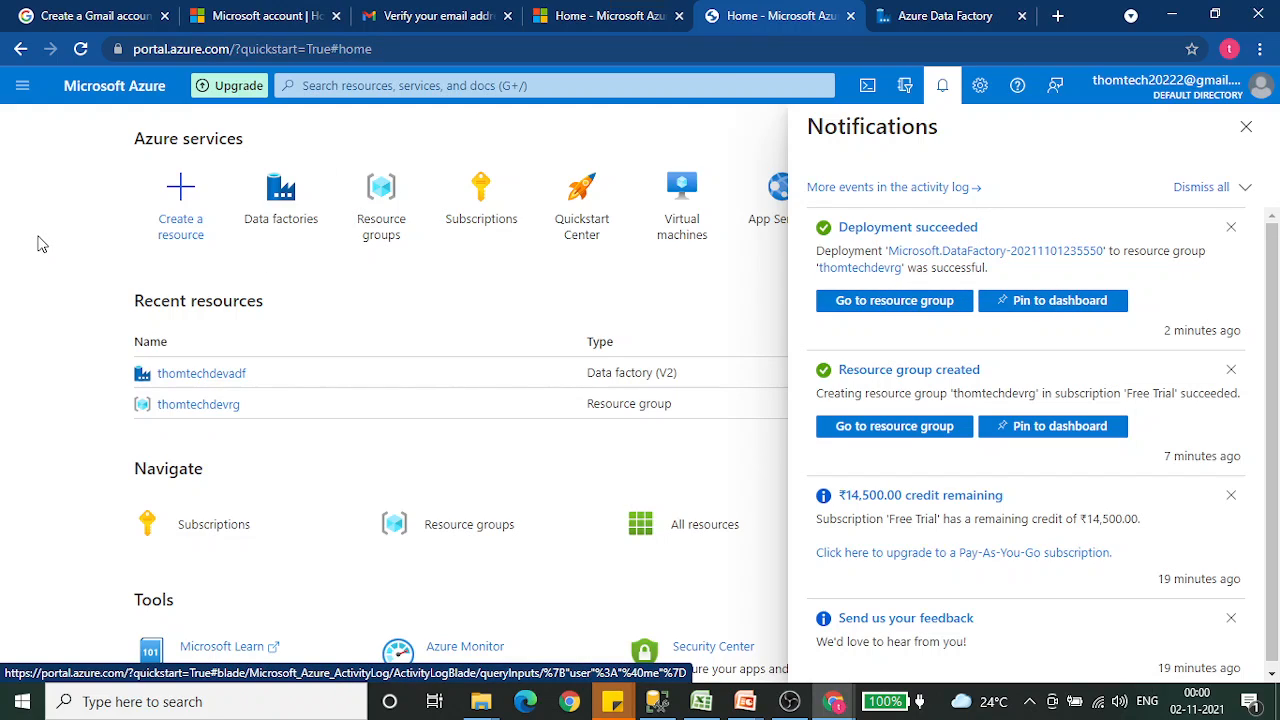
{"action": "left_click", "coordinate": [925, 16]}
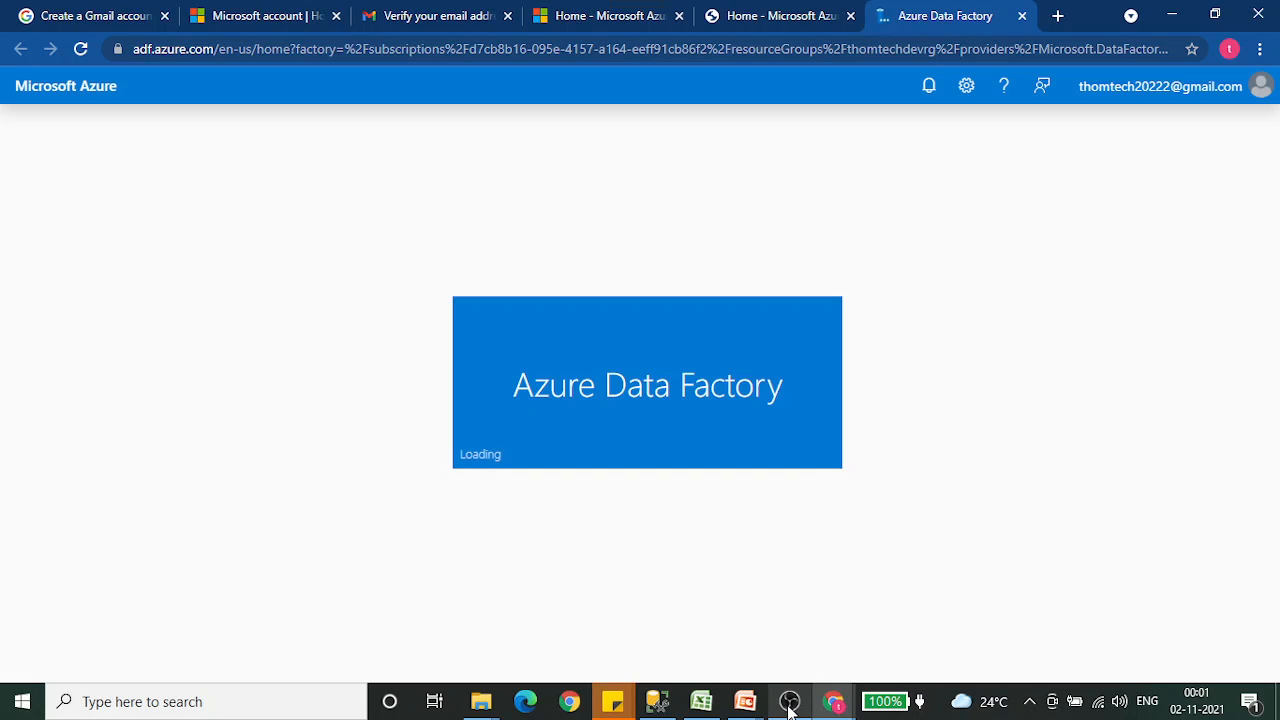
{"action": "mouse_move", "coordinate": [790, 705]}
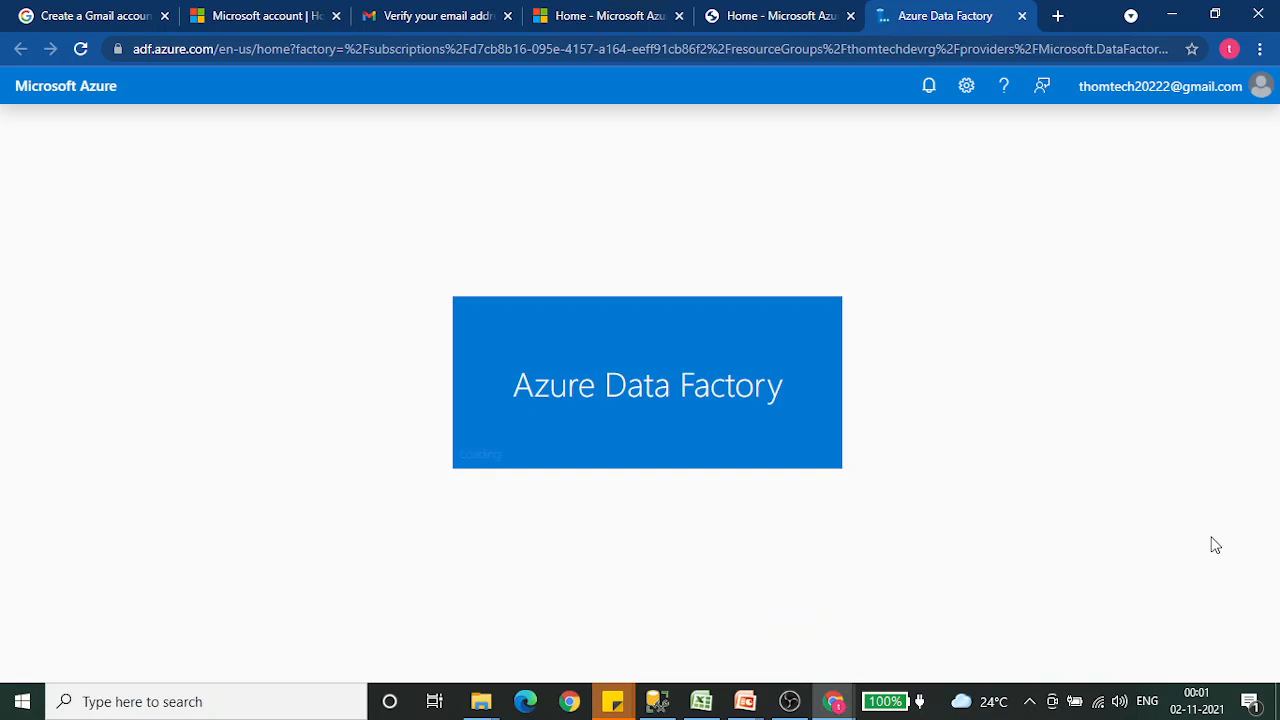
{"action": "left_click", "coordinate": [792, 703]}
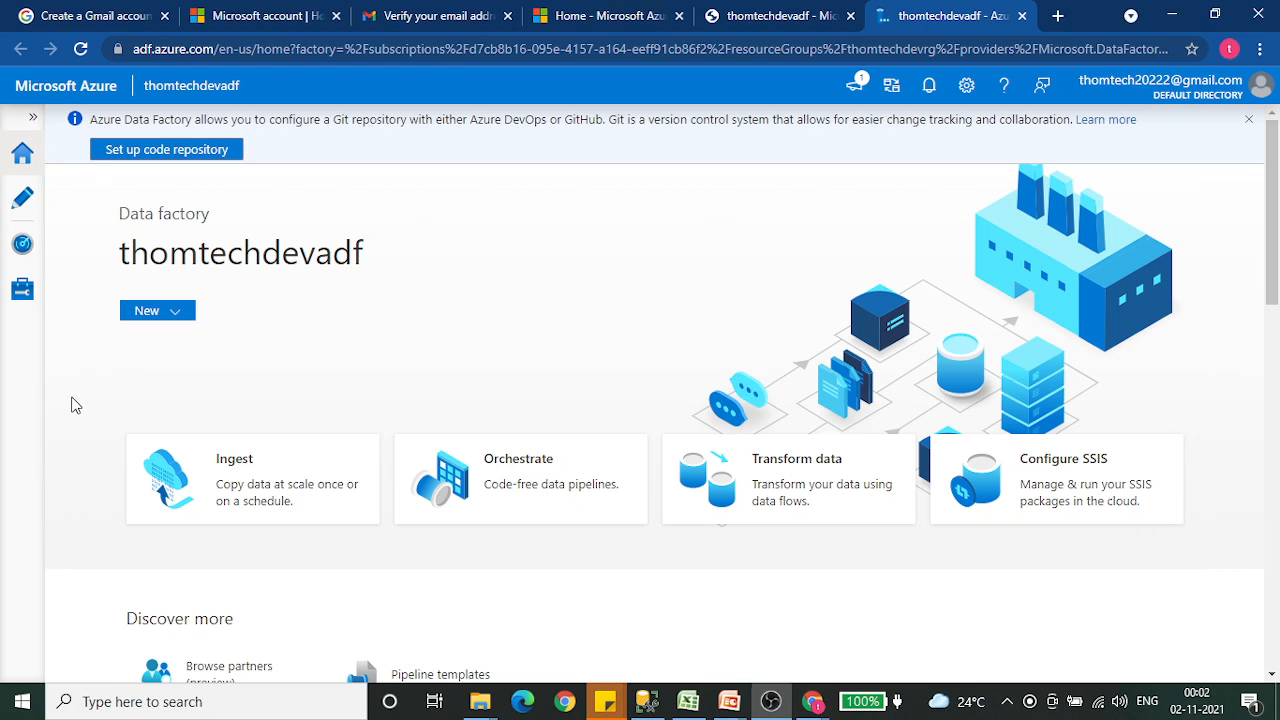
{"action": "left_click", "coordinate": [75, 404]}
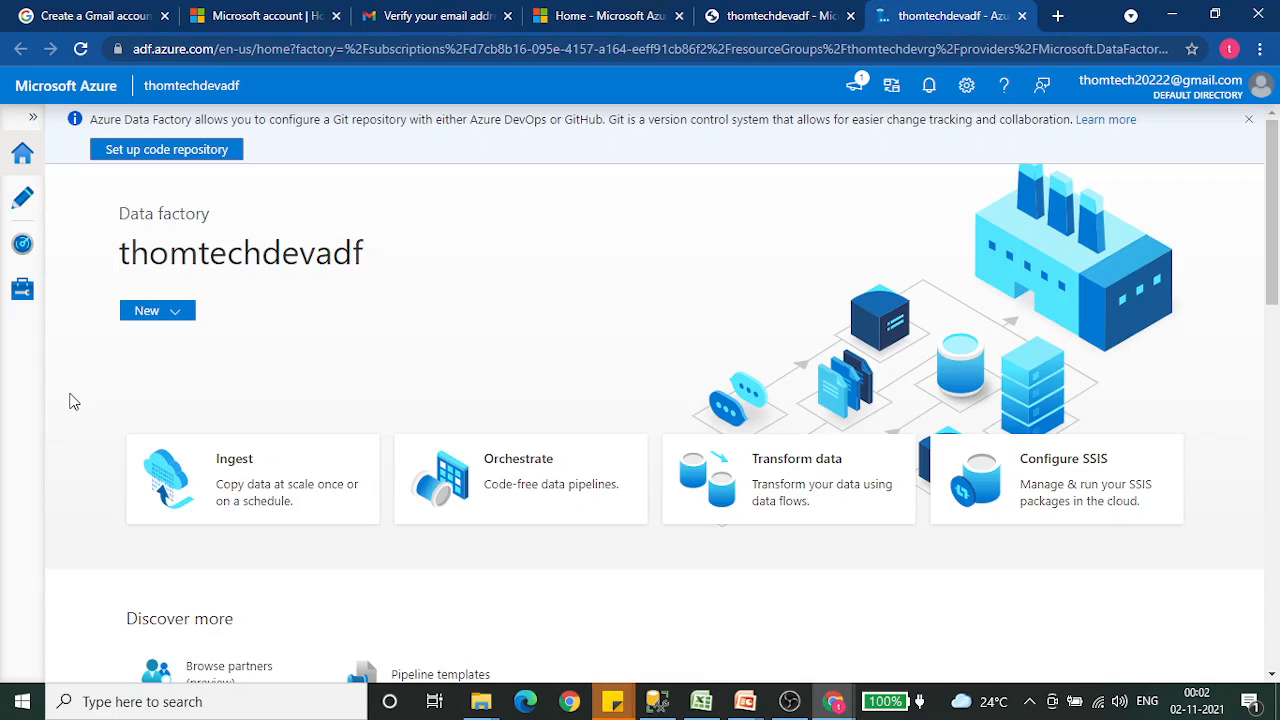
- Open the Author workspace of the thomtechdevadf data factory
{"action": "left_click", "coordinate": [20, 200]}
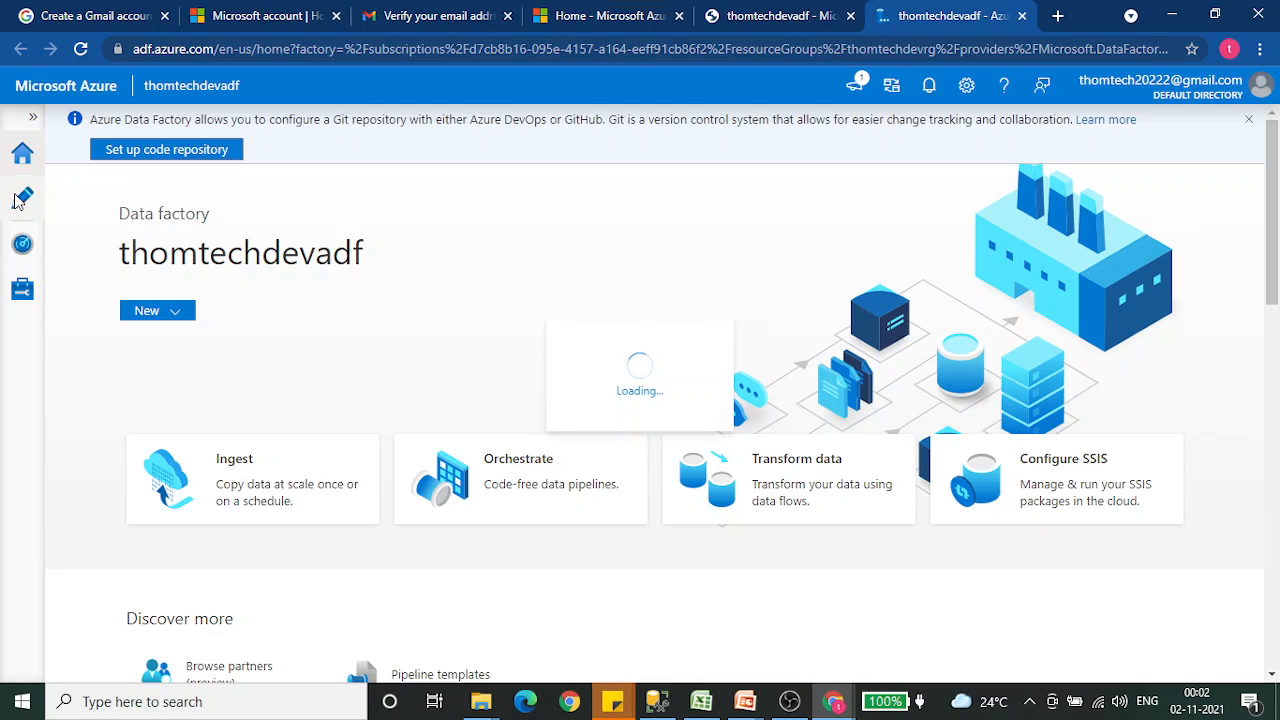